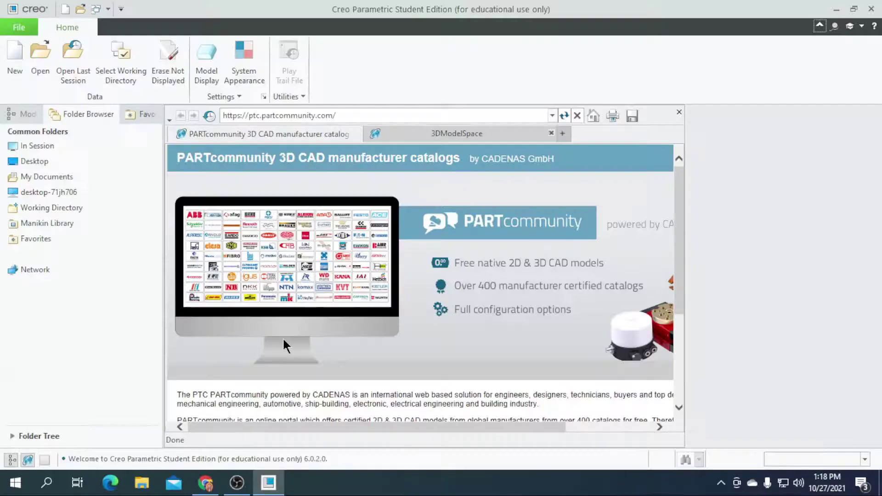
Create a new solid part named suspension with the default template
{"action": "left_click", "coordinate": [14, 59]}
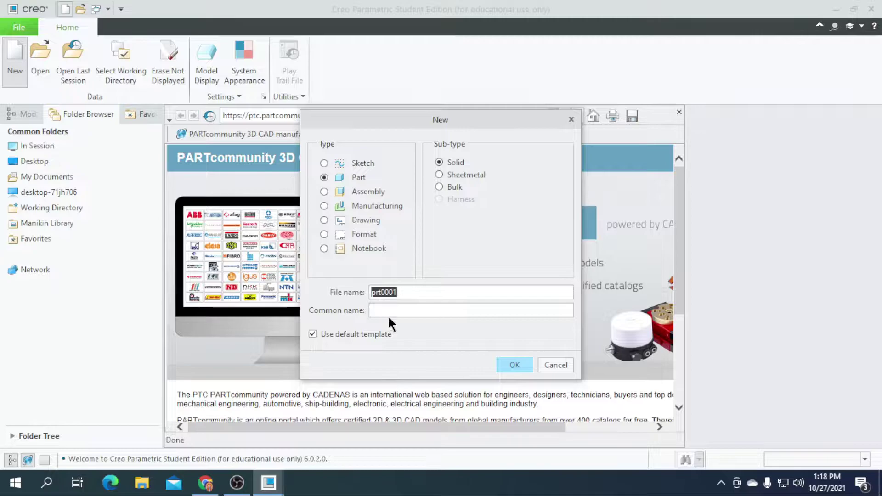
{"action": "key", "text": "BackSpace"}
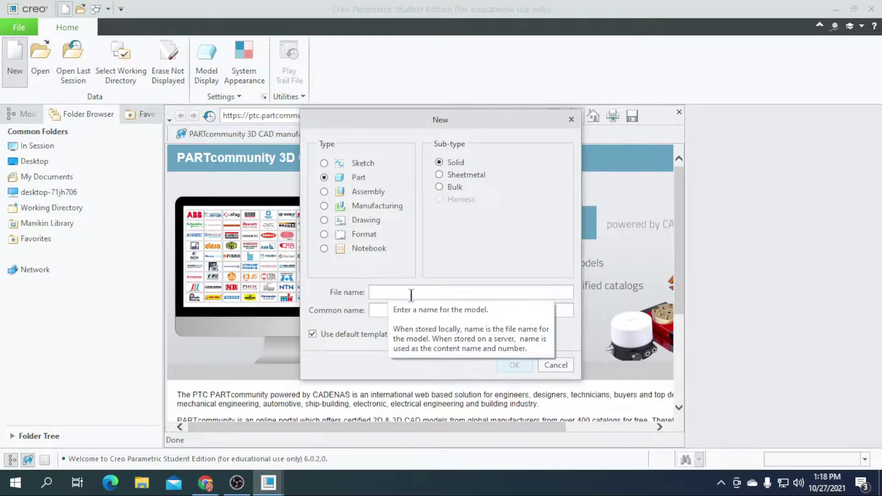
{"action": "type", "text": "suspension"}
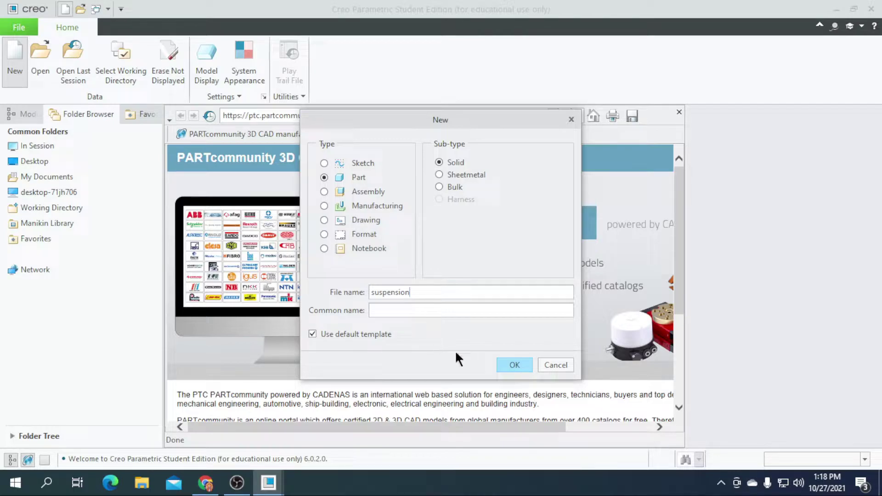
{"action": "left_click", "coordinate": [513, 365]}
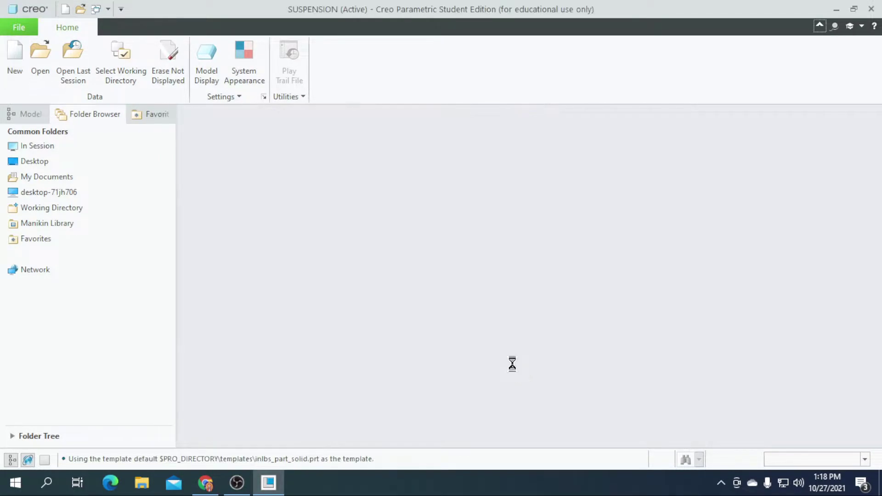
{"action": "scroll", "coordinate": [379, 365], "scroll_direction": "up", "scroll_amount": 1}
{"action": "scroll", "coordinate": [500, 300], "scroll_direction": "down", "scroll_amount": 1}
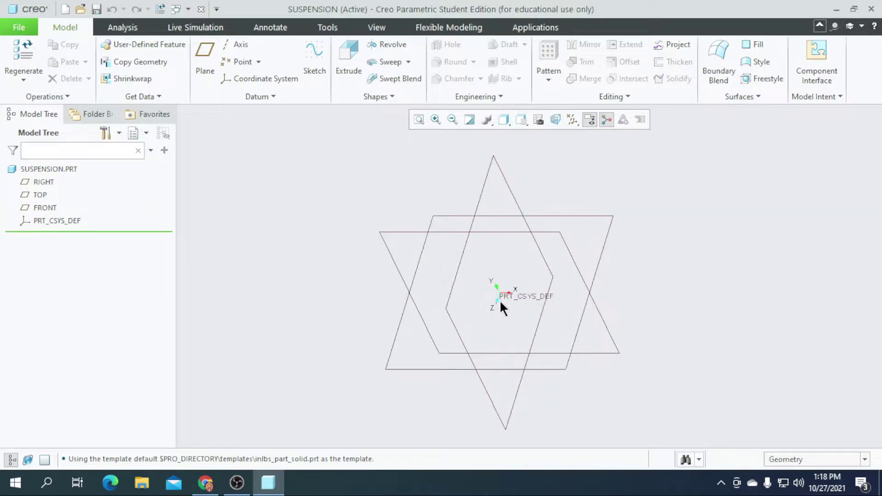
Start an extrusion on the FRONT plane and sketch a circle about 254 in diameter centred on the origin
{"action": "left_click", "coordinate": [338, 70]}
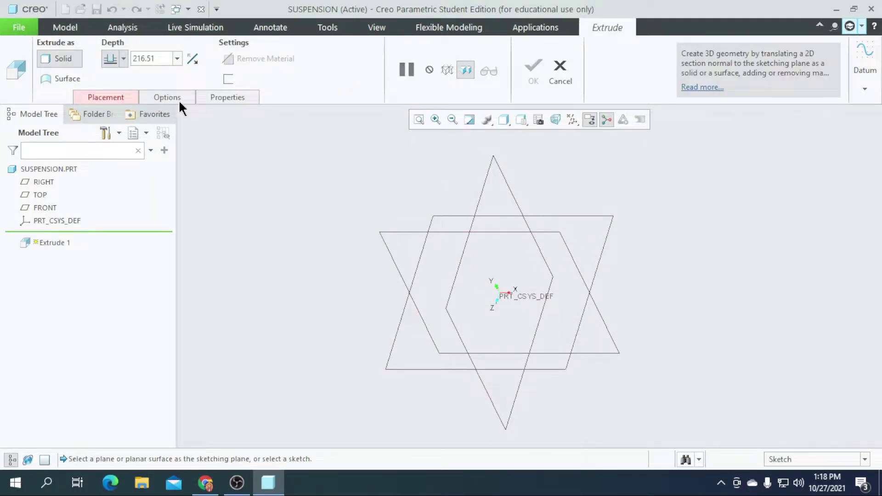
{"action": "scroll", "coordinate": [436, 280], "scroll_direction": "down", "scroll_amount": 1}
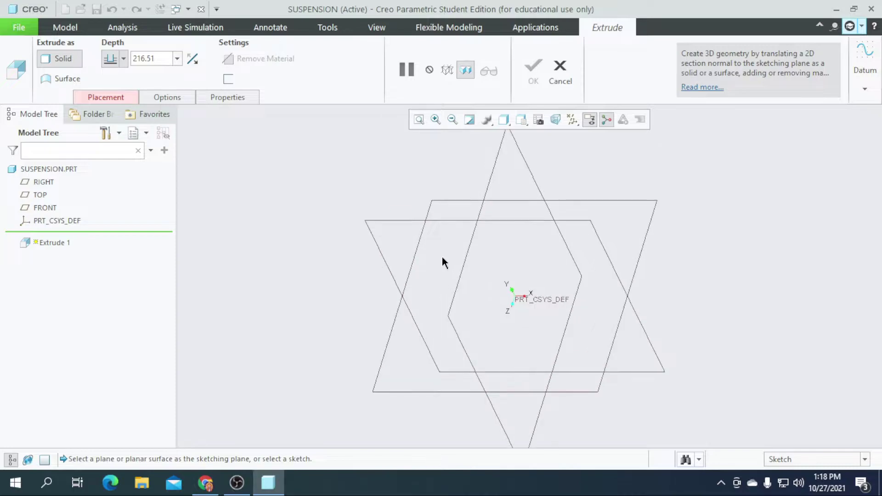
{"action": "left_click", "coordinate": [396, 216]}
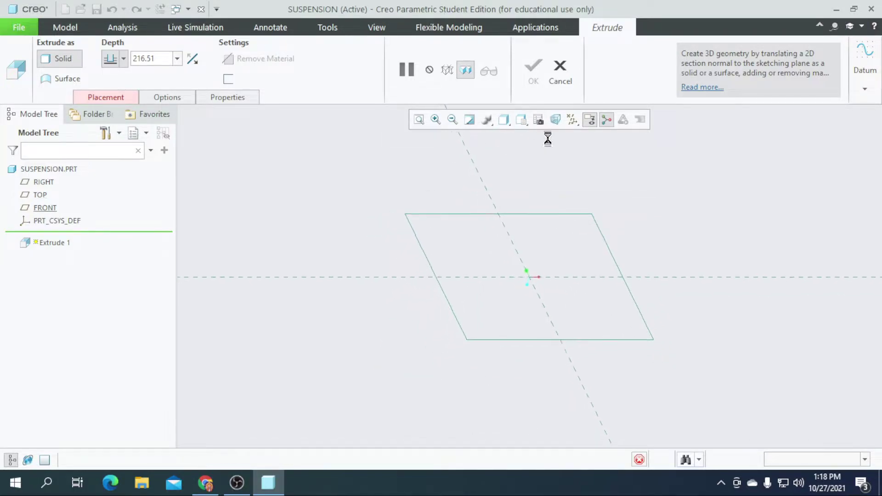
{"action": "left_click", "coordinate": [557, 121]}
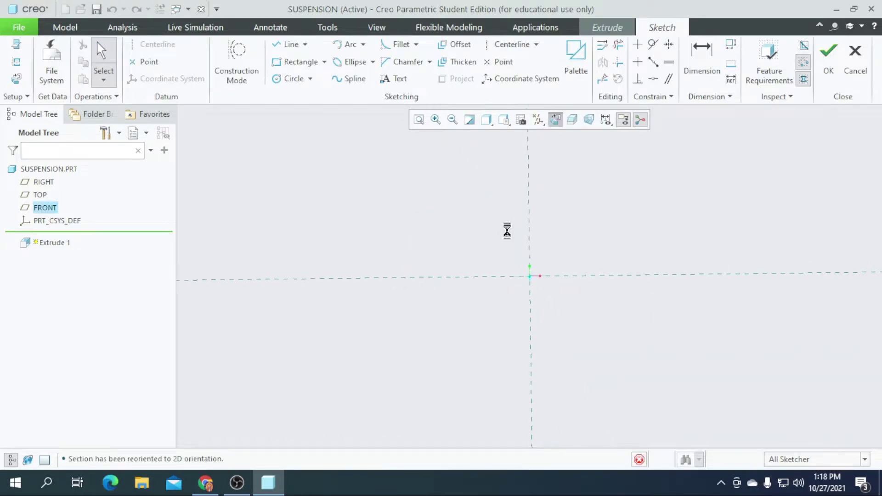
{"action": "left_click", "coordinate": [274, 79]}
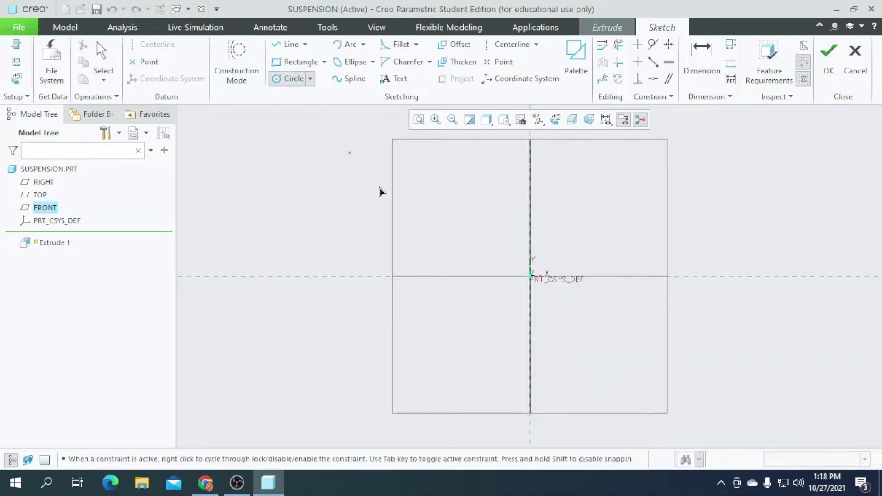
{"action": "left_click", "coordinate": [531, 276]}
{"action": "left_click", "coordinate": [553, 342]}
{"action": "middle_click", "coordinate": [448, 228]}
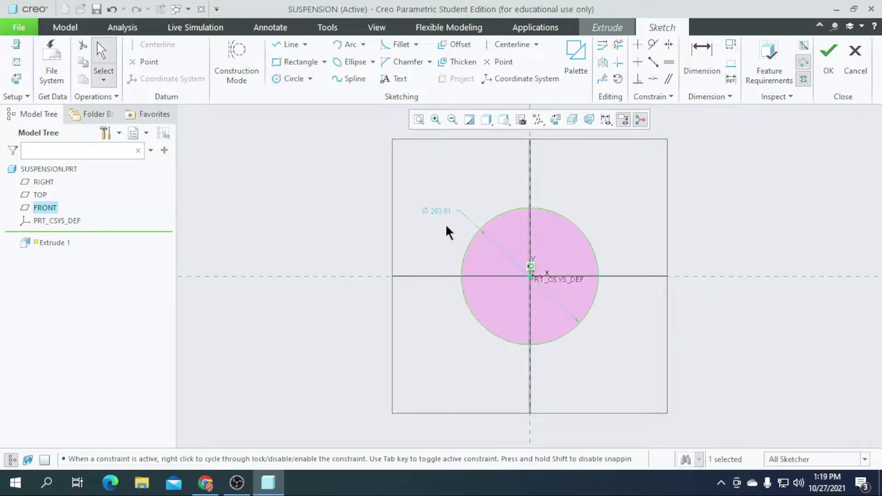
Set the circle's diameter to 50 and finish the sketch
{"action": "double_click", "coordinate": [441, 211]}
{"action": "type", "text": "50"}
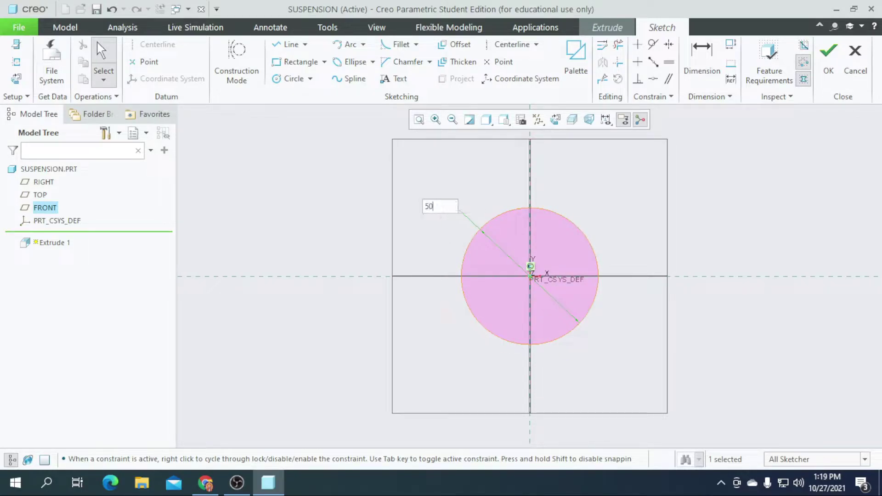
{"action": "key", "text": "Return"}
{"action": "scroll", "coordinate": [535, 282], "scroll_direction": "up", "scroll_amount": 4}
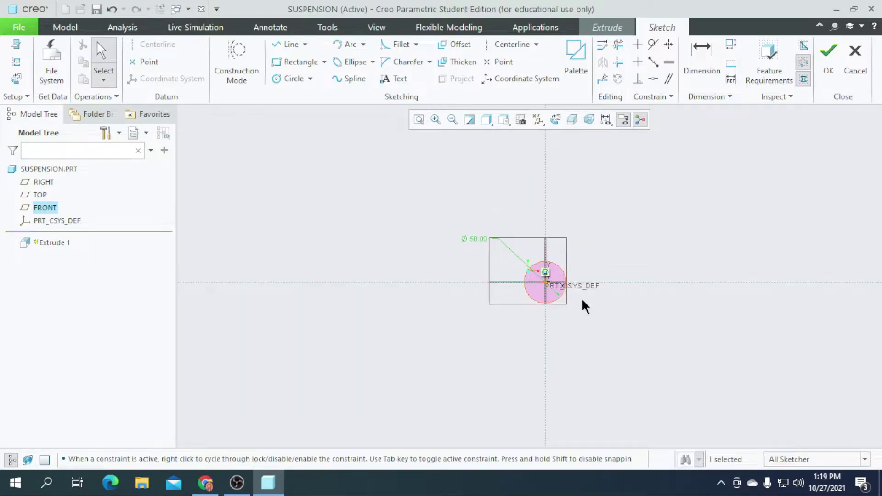
{"action": "left_click", "coordinate": [835, 59]}
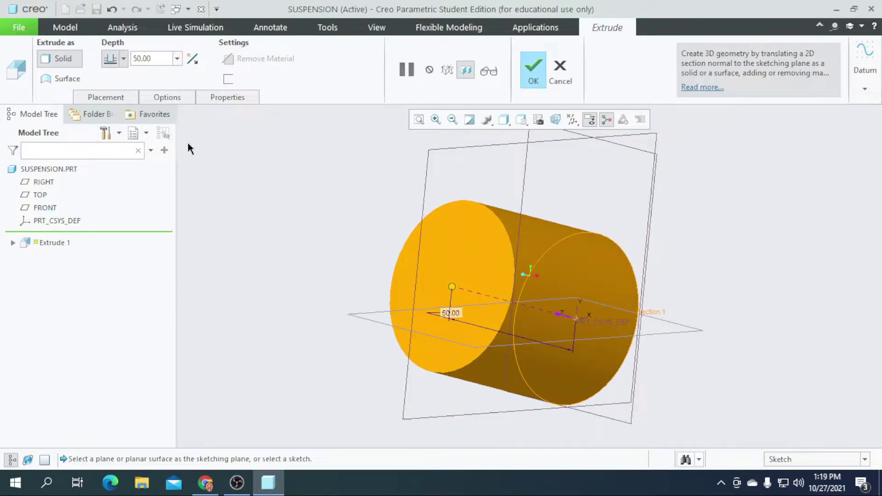
Extrude the circle symmetrically about the sketch plane to a total depth of 350
{"action": "type", "text": "3"}
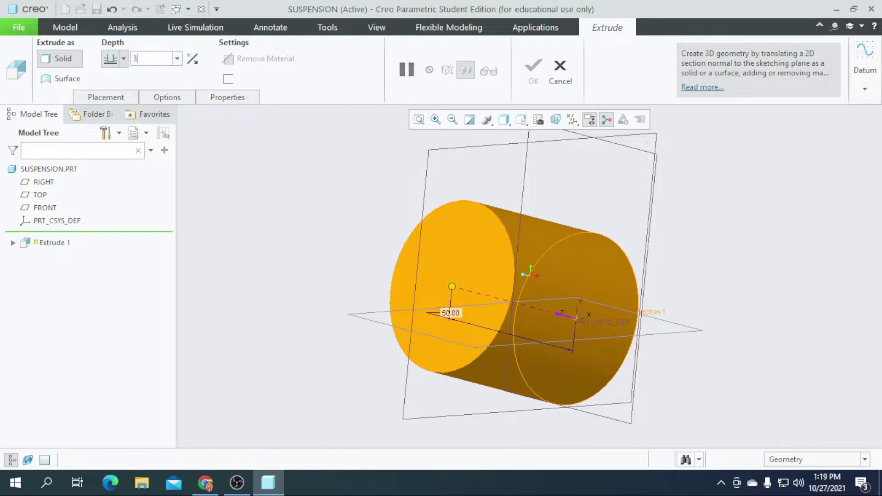
{"action": "key", "text": "Return"}
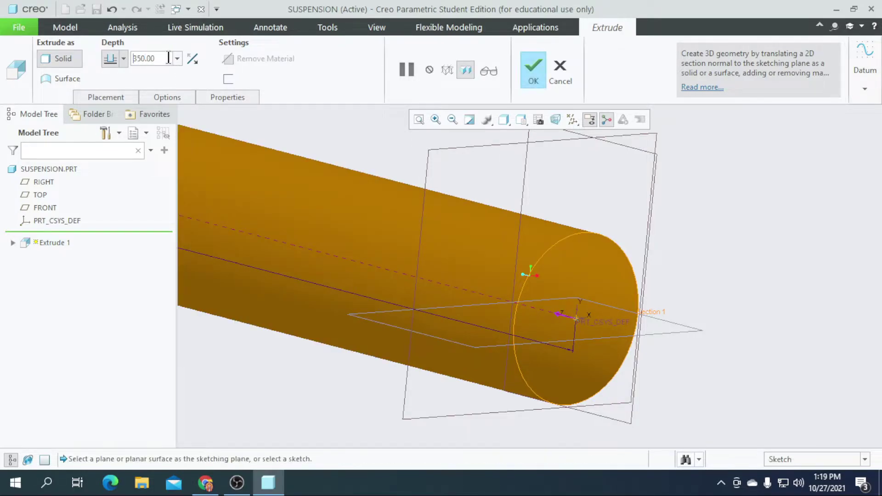
{"action": "left_click", "coordinate": [124, 59]}
{"action": "left_click", "coordinate": [112, 97]}
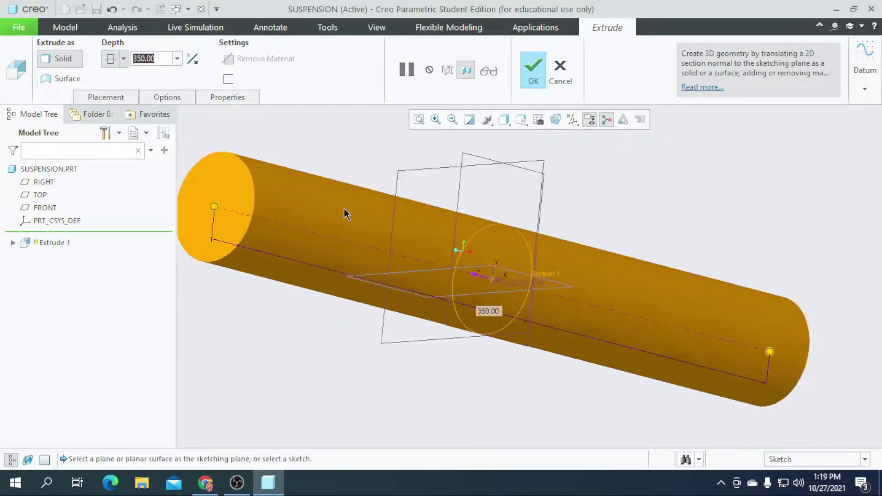
{"action": "scroll", "coordinate": [346, 215], "scroll_direction": "up", "scroll_amount": 2}
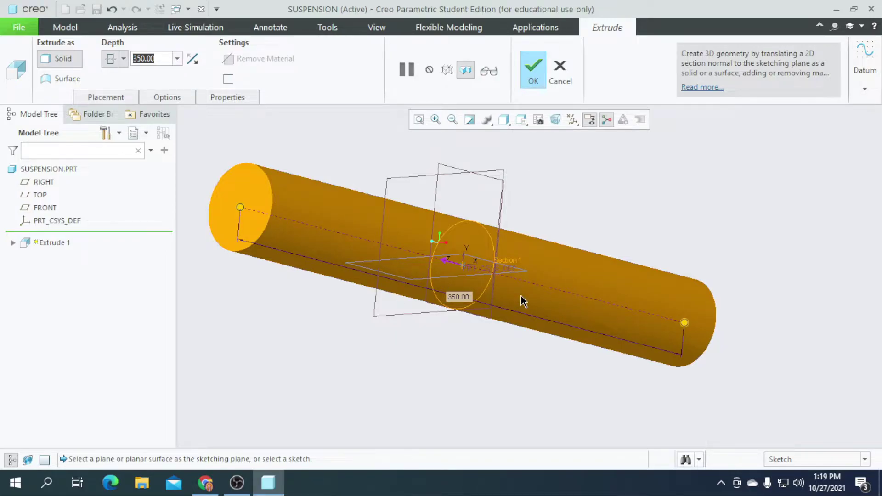
{"action": "left_click", "coordinate": [531, 78]}
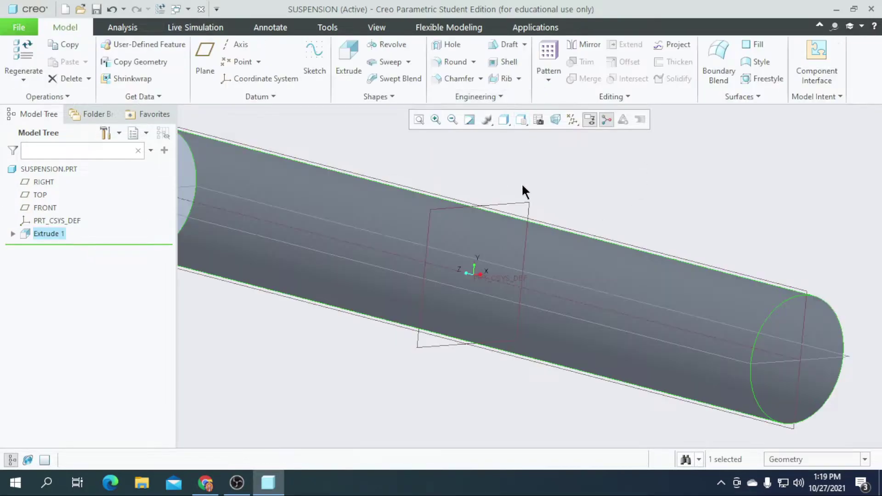
Restore the default orientation and display the model as Shading With Edges
{"action": "left_click", "coordinate": [521, 119]}
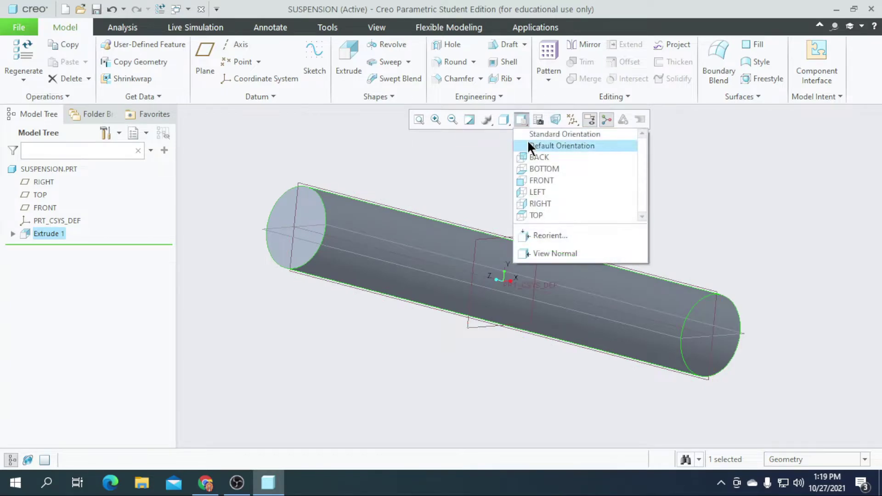
{"action": "left_click", "coordinate": [528, 144]}
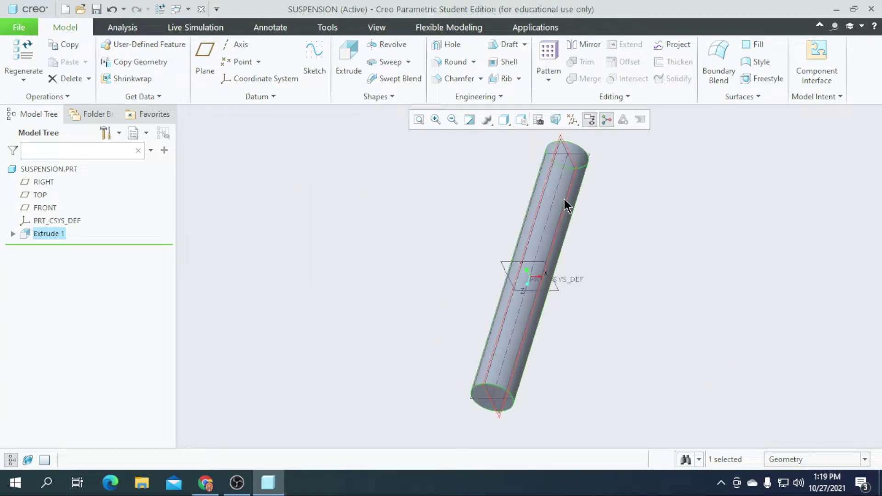
{"action": "left_click", "coordinate": [505, 120]}
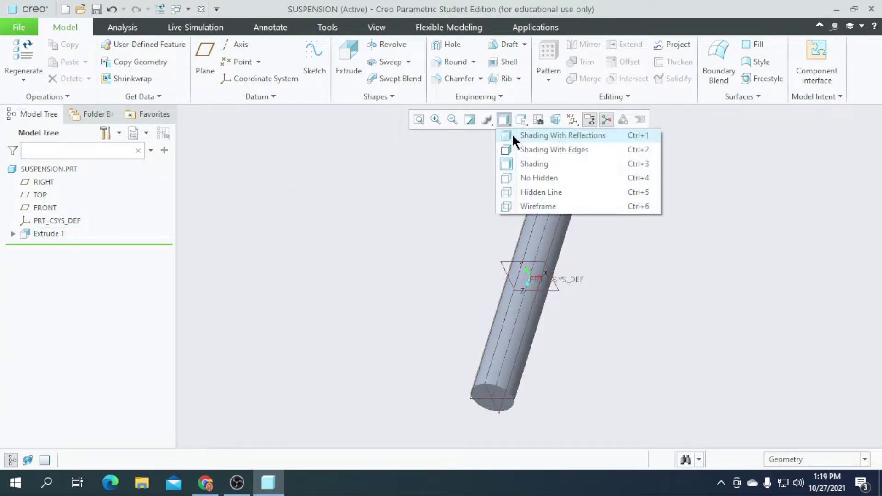
{"action": "left_click", "coordinate": [515, 147]}
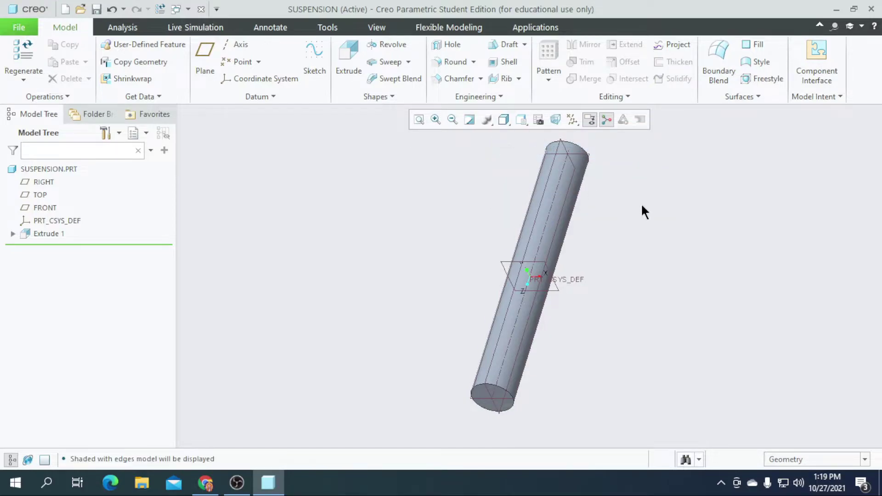
Start a sketch on the rod's end face and draw a concentric circle about 61 in diameter
{"action": "middle_click_drag", "start_coordinate": [646, 185], "coordinate": [618, 257]}
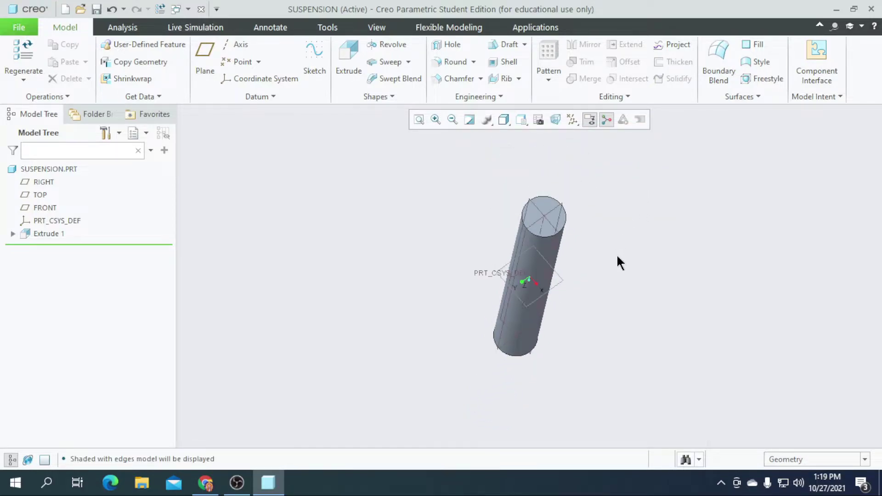
{"action": "left_click", "coordinate": [542, 219]}
{"action": "left_click", "coordinate": [315, 65]}
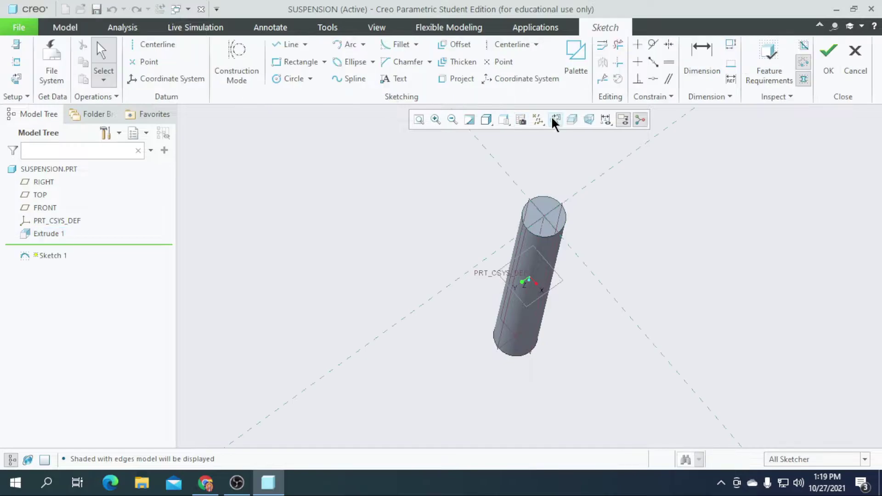
{"action": "left_click", "coordinate": [555, 120]}
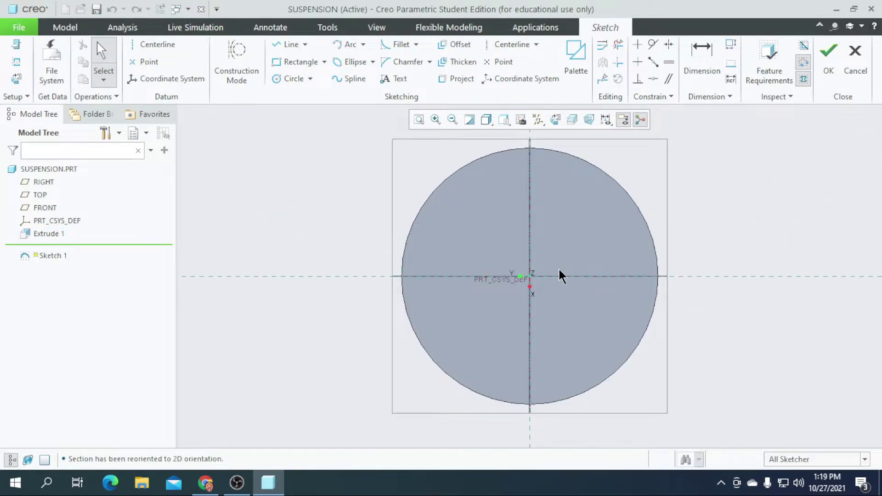
{"action": "left_click", "coordinate": [289, 81]}
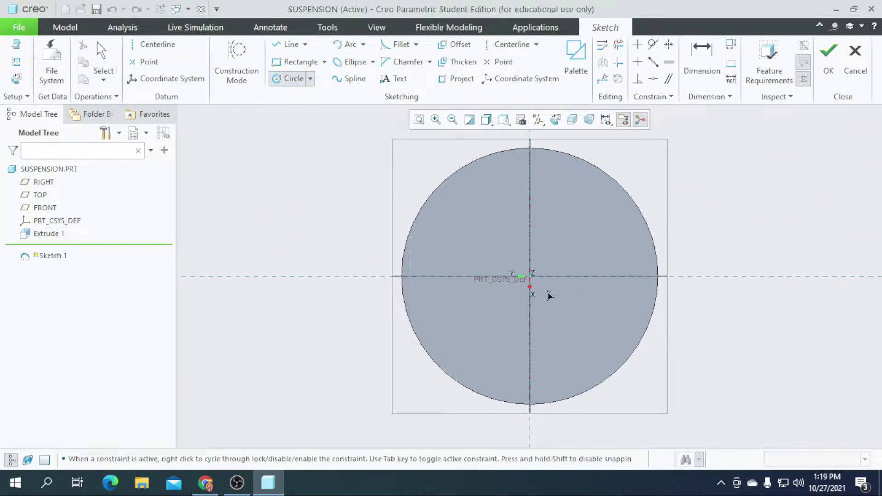
{"action": "left_click", "coordinate": [602, 417]}
{"action": "middle_click", "coordinate": [398, 190]}
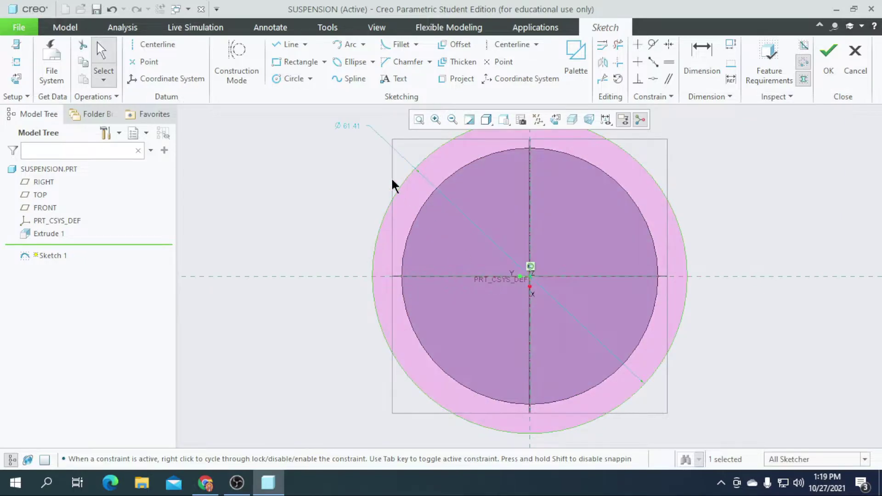
Set the end-face circle's diameter to 100 and finish the sketch
{"action": "double_click", "coordinate": [354, 126]}
{"action": "type", "text": "10"}
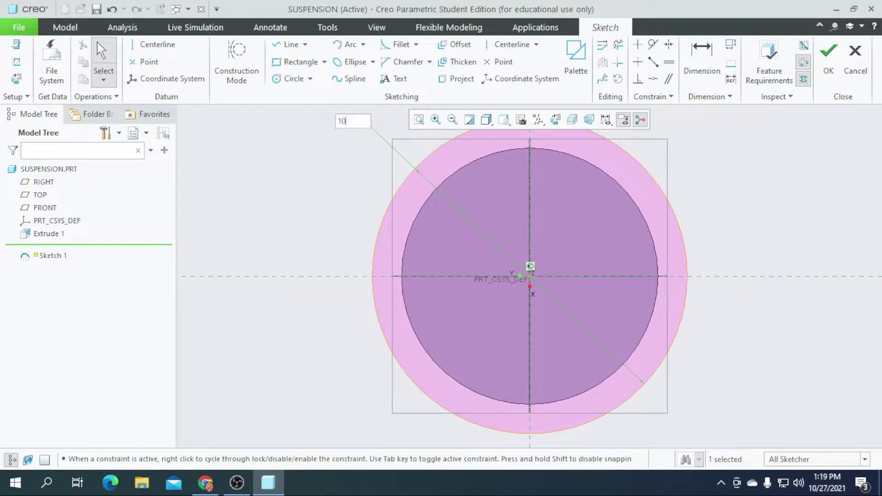
{"action": "type", "text": "0"}
{"action": "key", "text": "Return"}
{"action": "scroll", "coordinate": [445, 298], "scroll_direction": "down", "scroll_amount": 3}
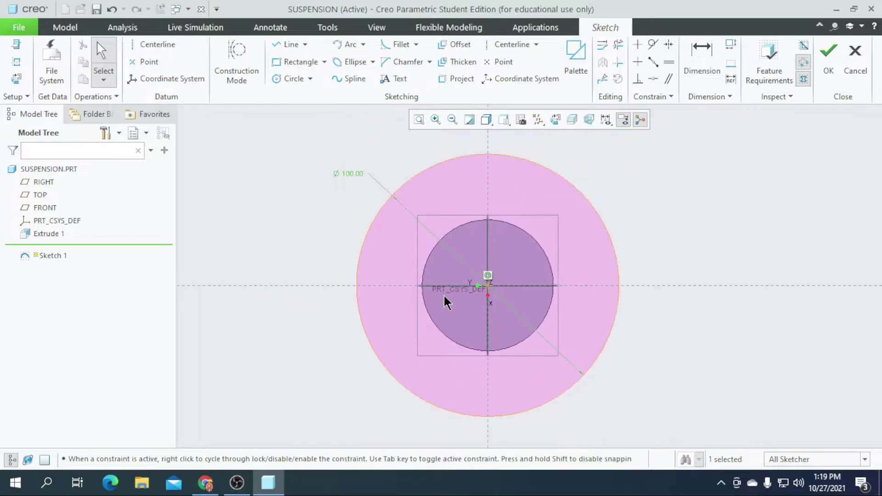
{"action": "left_click", "coordinate": [828, 69]}
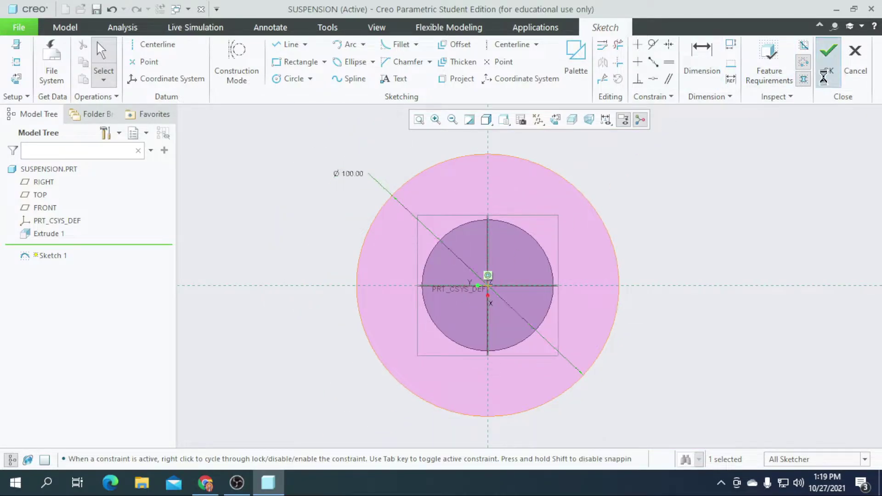
Extrude the 100-diameter circle outward from the rod's end to a depth of 8 as a solid flange
{"action": "left_click", "coordinate": [348, 46]}
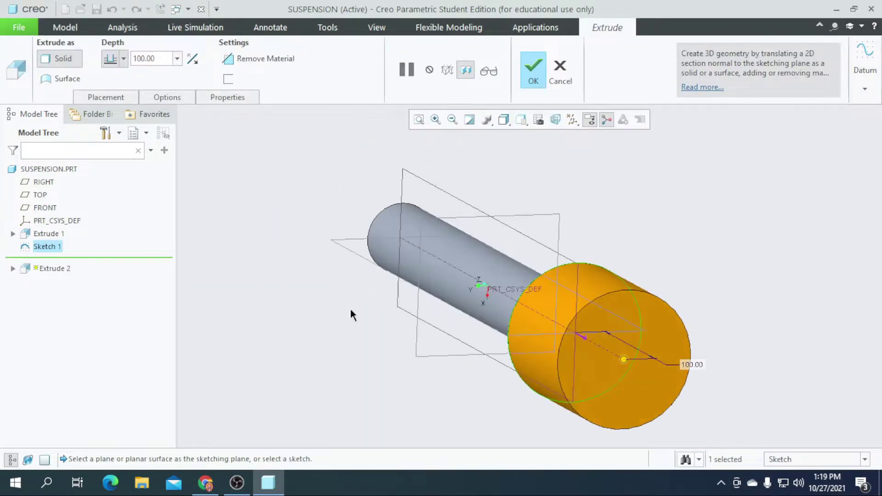
{"action": "left_click", "coordinate": [162, 58]}
{"action": "type", "text": "8"}
{"action": "key", "text": "Return"}
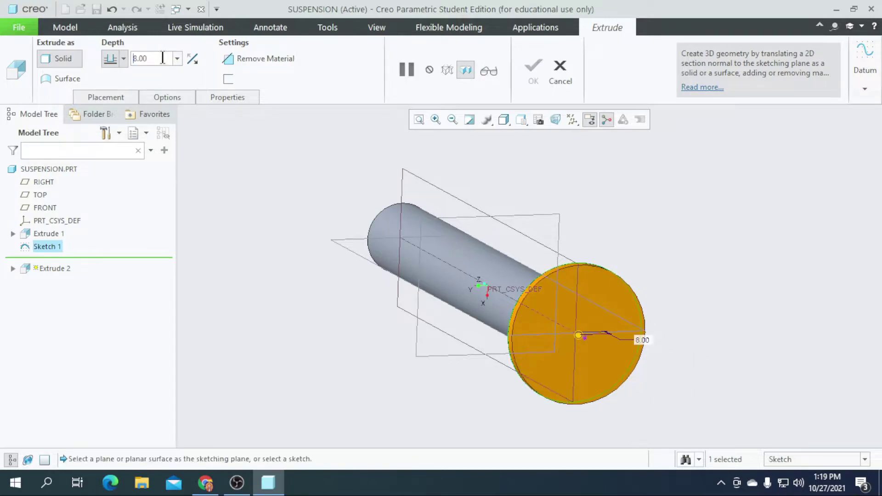
{"action": "left_click", "coordinate": [529, 76]}
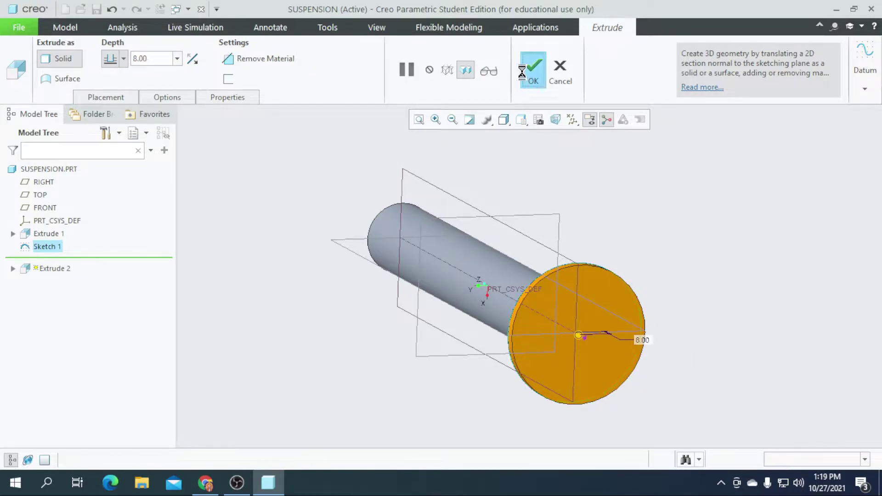
{"action": "middle_click_drag", "start_coordinate": [687, 336], "coordinate": [598, 288]}
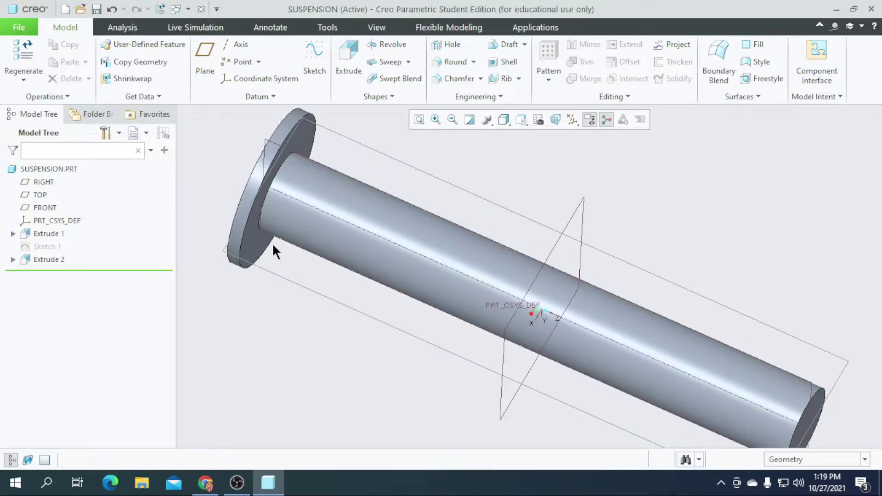
Start a sketch on the flange's rod-side face and draw two circles concentric with the rod, the larger about 78 in diameter
{"action": "left_click", "coordinate": [262, 246]}
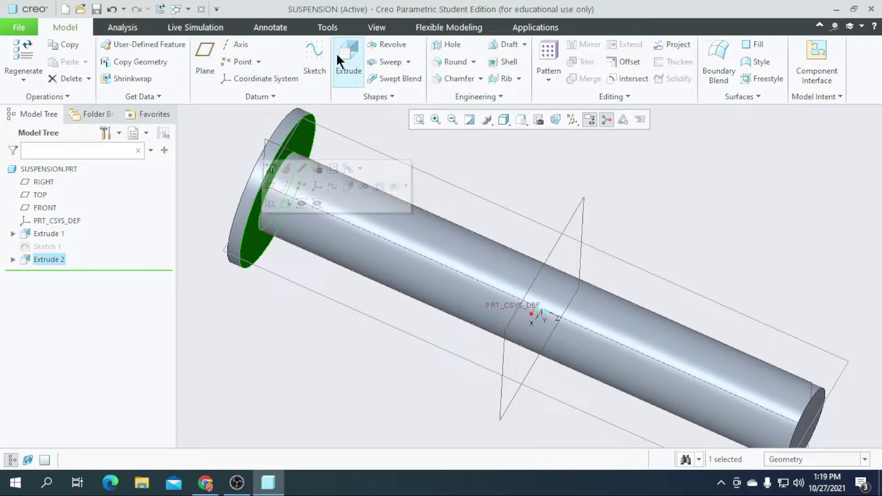
{"action": "left_click", "coordinate": [315, 69]}
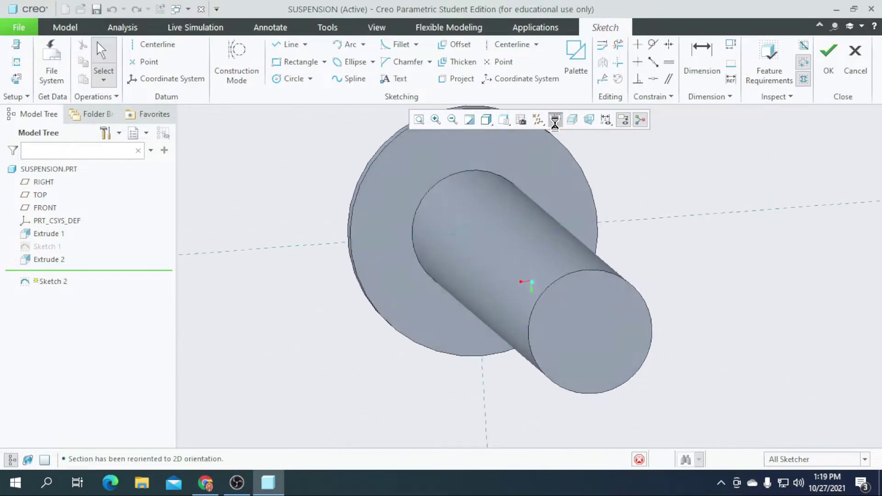
{"action": "left_click", "coordinate": [291, 83]}
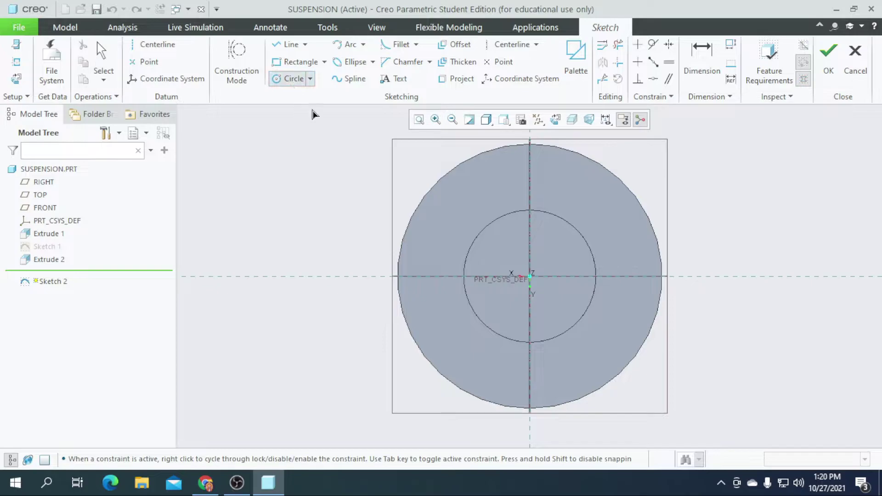
{"action": "left_click", "coordinate": [579, 370]}
{"action": "left_click", "coordinate": [530, 279]}
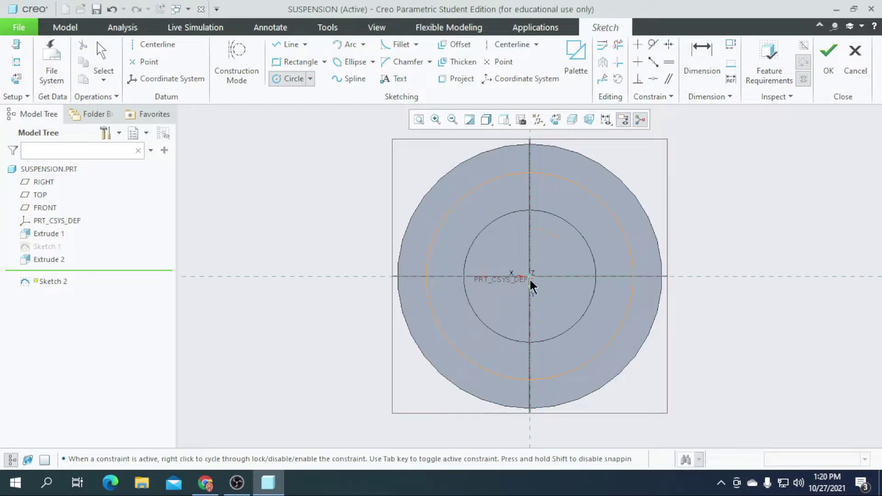
{"action": "left_click", "coordinate": [565, 358]}
{"action": "middle_click", "coordinate": [406, 236]}
Set the outer circle's diameter to 100 and the inner circle's to 98, and finish the sketch
{"action": "double_click", "coordinate": [407, 180]}
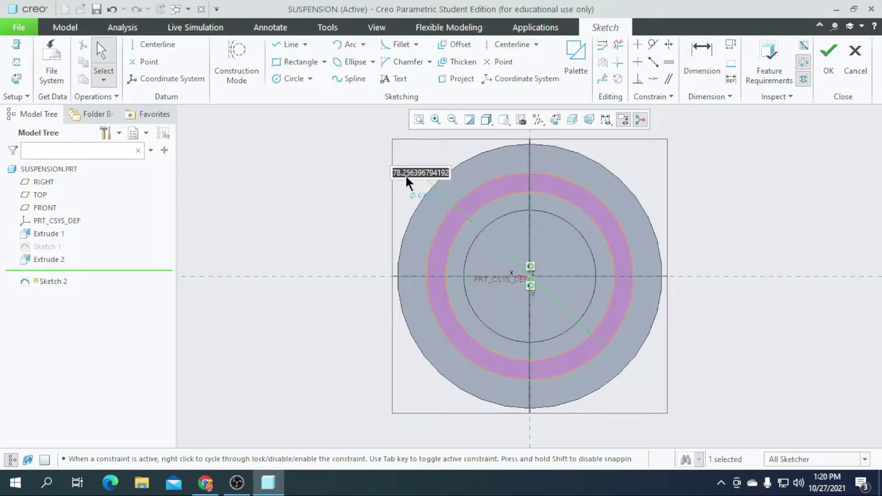
{"action": "type", "text": "100"}
{"action": "key", "text": "Return"}
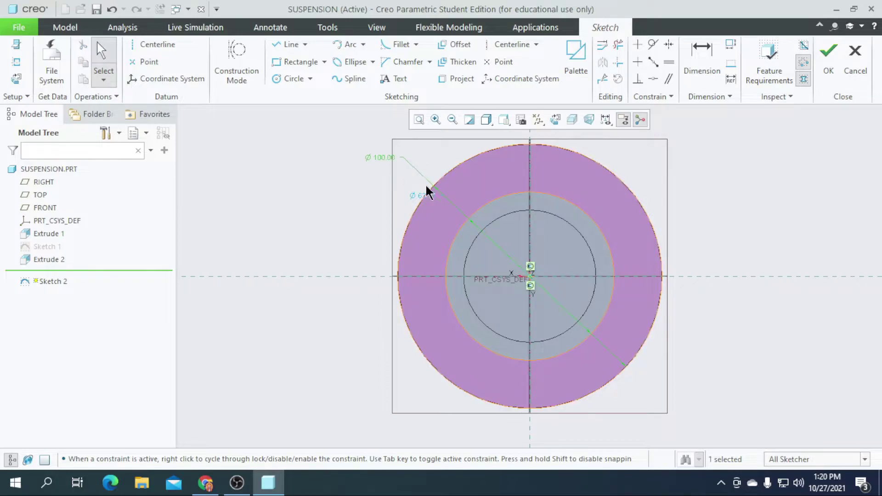
{"action": "double_click", "coordinate": [432, 198]}
{"action": "type", "text": "98"}
{"action": "key", "text": "Return"}
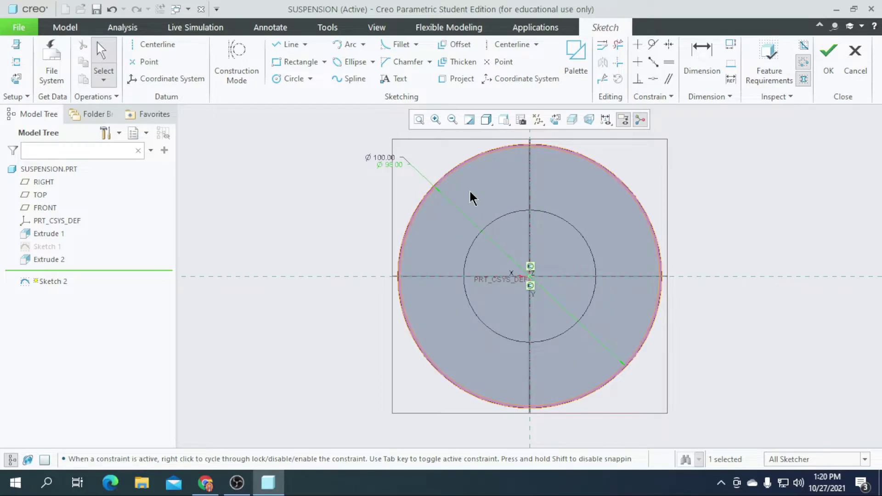
{"action": "left_click", "coordinate": [820, 67]}
Extrude the thin ring sketch 100 along the rod as a solid sleeve
{"action": "left_click", "coordinate": [335, 73]}
{"action": "middle_click_drag", "start_coordinate": [337, 288], "coordinate": [375, 292]}
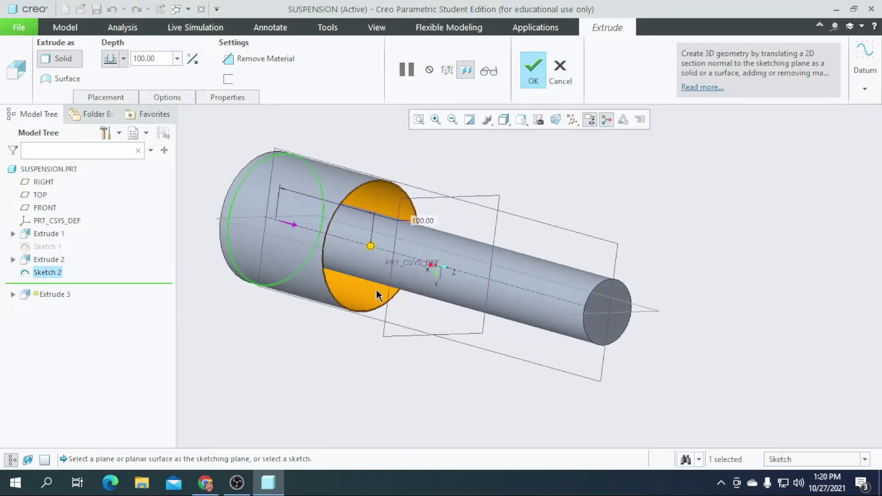
{"action": "scroll", "coordinate": [506, 309], "scroll_direction": "up", "scroll_amount": 2}
{"action": "scroll", "coordinate": [467, 249], "scroll_direction": "down", "scroll_amount": 2}
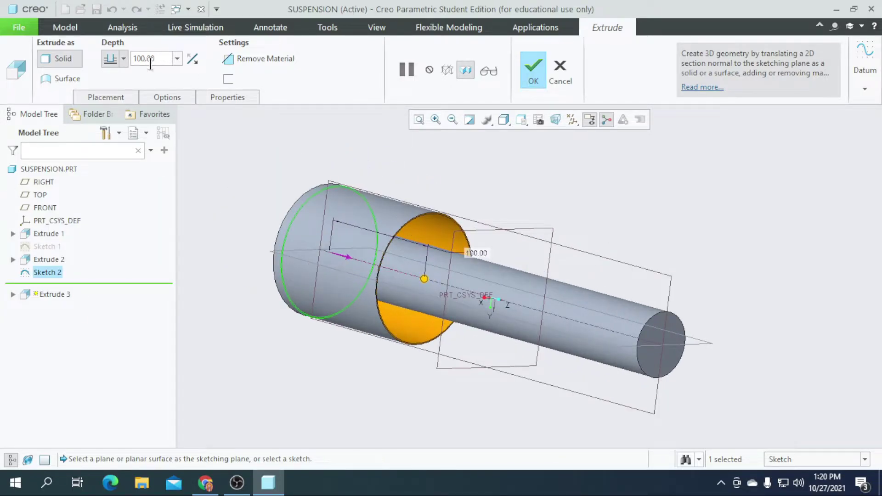
{"action": "left_click", "coordinate": [534, 69]}
Start a sketch on the RIGHT plane and add the flange's rod-side face as a sketch reference
{"action": "left_click", "coordinate": [584, 186]}
{"action": "middle_click_drag", "start_coordinate": [634, 197], "coordinate": [627, 230]}
{"action": "middle_click_drag", "start_coordinate": [476, 321], "coordinate": [636, 352]}
{"action": "left_click", "coordinate": [419, 290]}
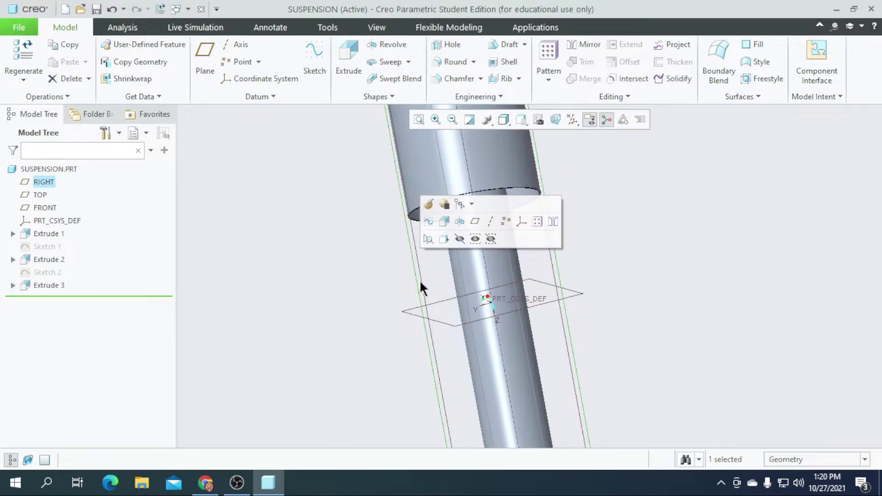
{"action": "left_click", "coordinate": [313, 62]}
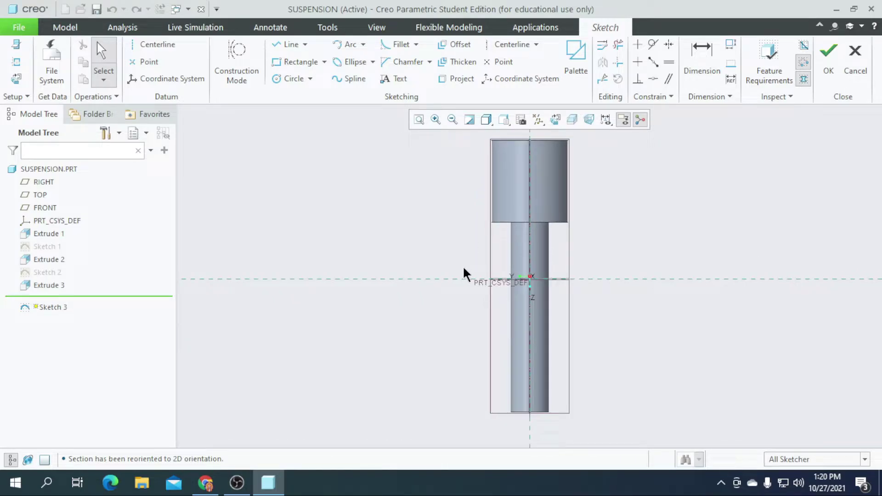
{"action": "scroll", "coordinate": [460, 279], "scroll_direction": "up", "scroll_amount": 1}
{"action": "scroll", "coordinate": [523, 151], "scroll_direction": "down", "scroll_amount": 8}
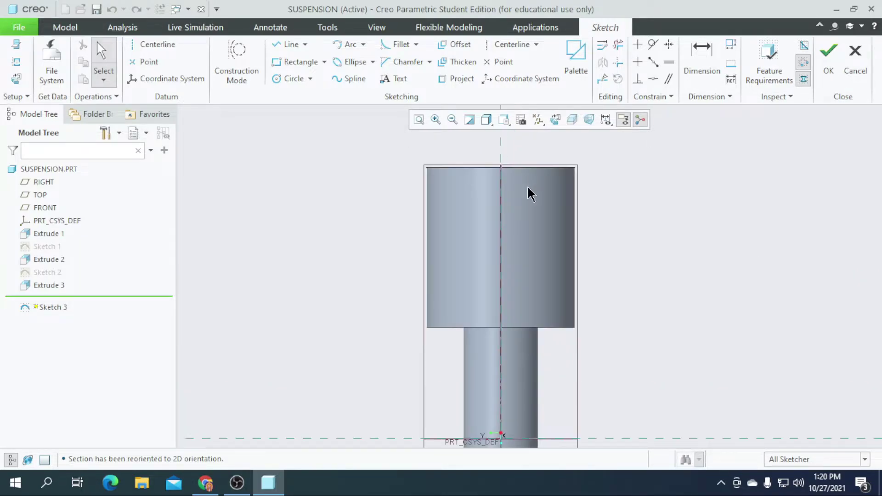
{"action": "left_click", "coordinate": [24, 61]}
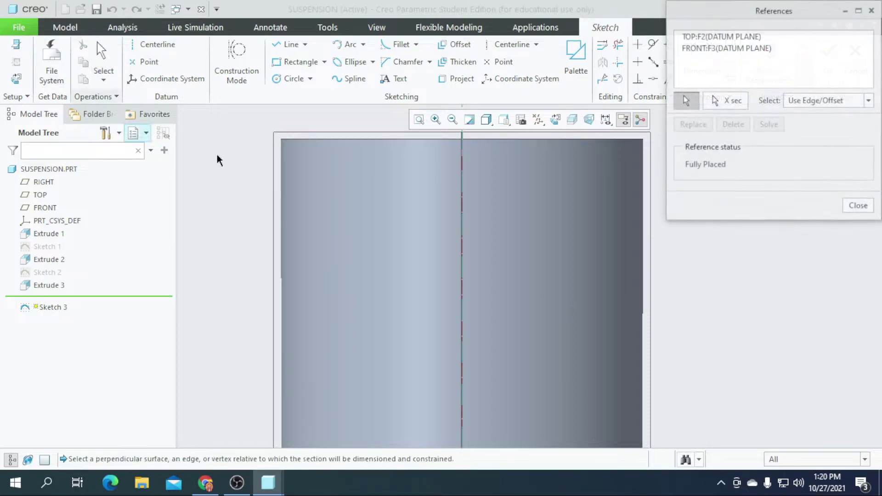
{"action": "left_click", "coordinate": [433, 173]}
{"action": "left_click", "coordinate": [853, 203]}
{"action": "scroll", "coordinate": [352, 161], "scroll_direction": "up", "scroll_amount": 5}
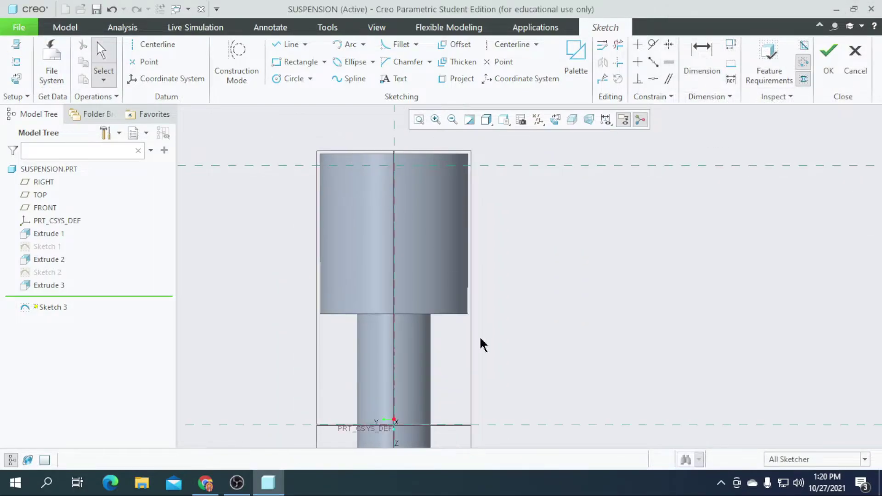
Draw a centerline along the rod's axis and a parallel line about 332 long beside the rod, starting at the flange-face reference
{"action": "left_click", "coordinate": [510, 45]}
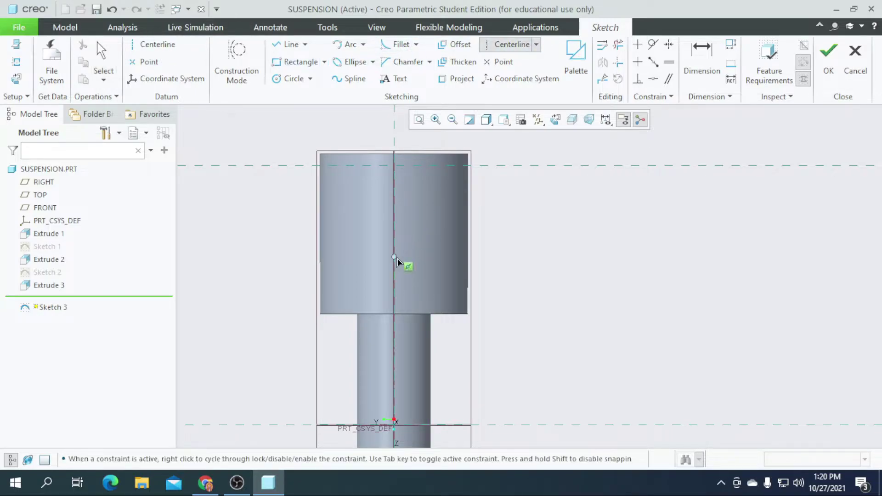
{"action": "left_click", "coordinate": [395, 296]}
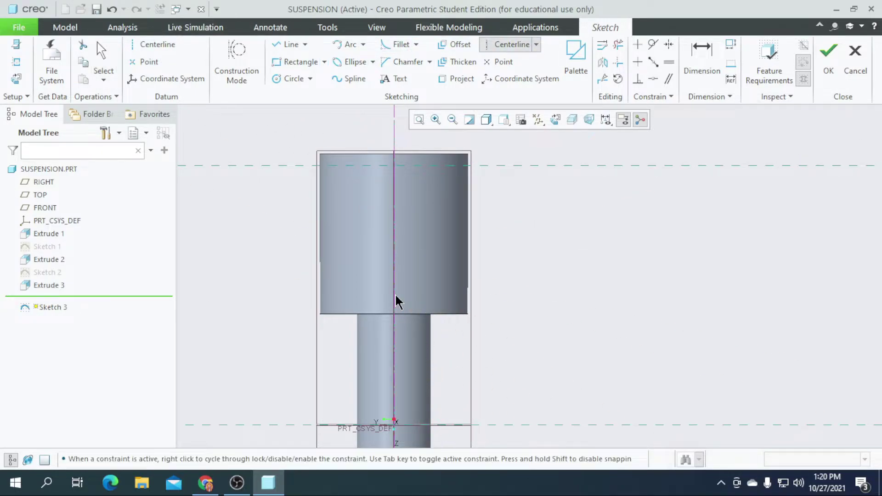
{"action": "left_click", "coordinate": [283, 50]}
{"action": "scroll", "coordinate": [437, 177], "scroll_direction": "down", "scroll_amount": 3}
{"action": "left_click", "coordinate": [462, 161]}
{"action": "scroll", "coordinate": [443, 147], "scroll_direction": "up", "scroll_amount": 4}
{"action": "scroll", "coordinate": [431, 271], "scroll_direction": "up", "scroll_amount": 5}
{"action": "scroll", "coordinate": [436, 347], "scroll_direction": "down", "scroll_amount": 5}
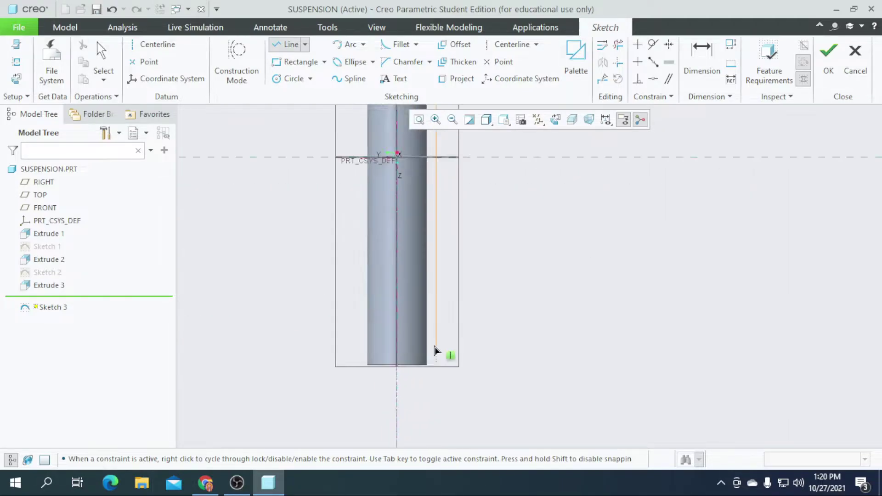
{"action": "scroll", "coordinate": [436, 352], "scroll_direction": "down", "scroll_amount": 1}
{"action": "middle_click", "coordinate": [490, 339]}
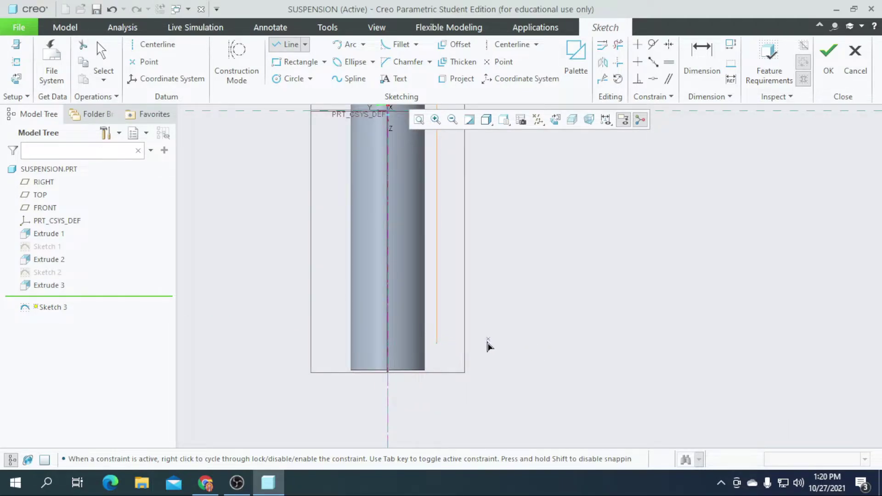
{"action": "middle_click", "coordinate": [488, 338]}
Set the length of the line beside the rod to 300
{"action": "scroll", "coordinate": [456, 363], "scroll_direction": "up", "scroll_amount": 2}
{"action": "scroll", "coordinate": [435, 265], "scroll_direction": "up", "scroll_amount": 4}
{"action": "scroll", "coordinate": [444, 179], "scroll_direction": "down", "scroll_amount": 5}
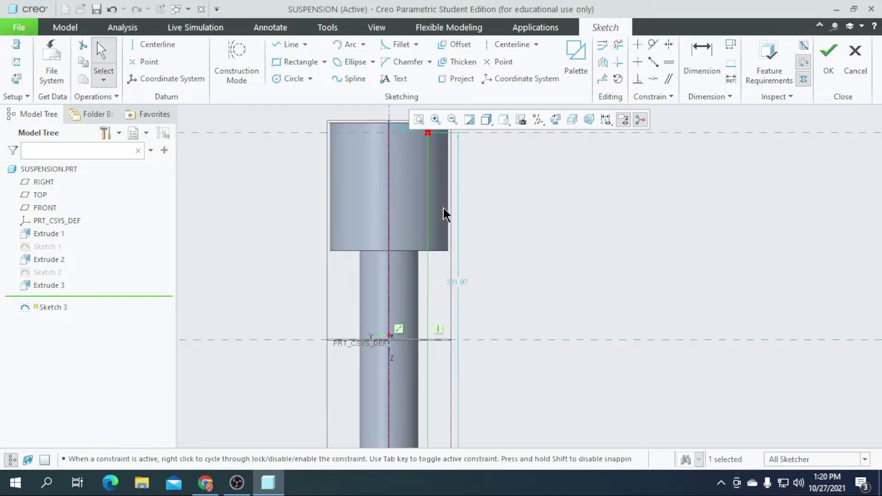
{"action": "double_click", "coordinate": [455, 281]}
{"action": "type", "text": "300"}
{"action": "key", "text": "Return"}
Set the line's distance from the centerline to 40 and finish the sketch
{"action": "scroll", "coordinate": [455, 288], "scroll_direction": "up", "scroll_amount": 2}
{"action": "scroll", "coordinate": [420, 193], "scroll_direction": "down", "scroll_amount": 5}
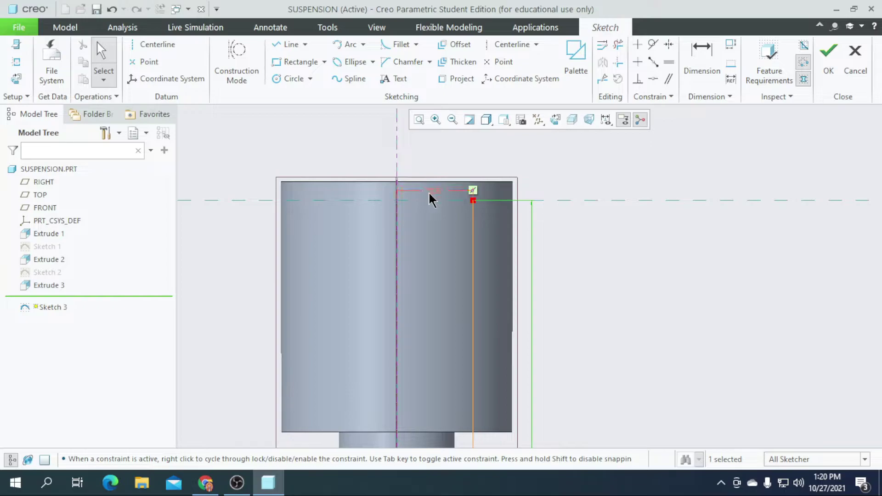
{"action": "double_click", "coordinate": [430, 192]}
{"action": "key", "text": "BackSpace"}
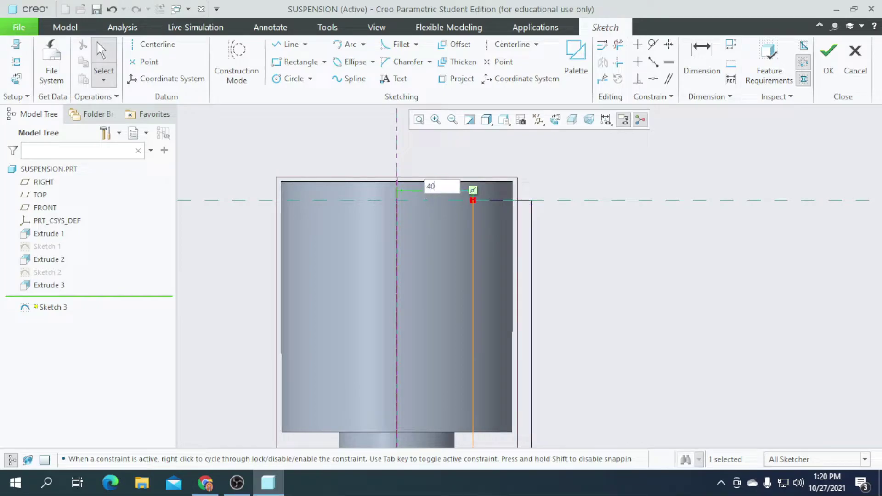
{"action": "scroll", "coordinate": [464, 184], "scroll_direction": "down", "scroll_amount": 3}
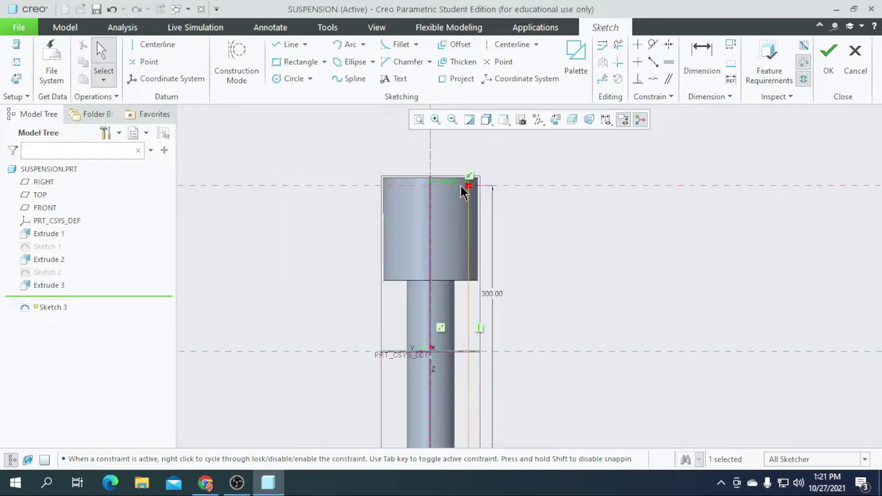
{"action": "left_click", "coordinate": [828, 55]}
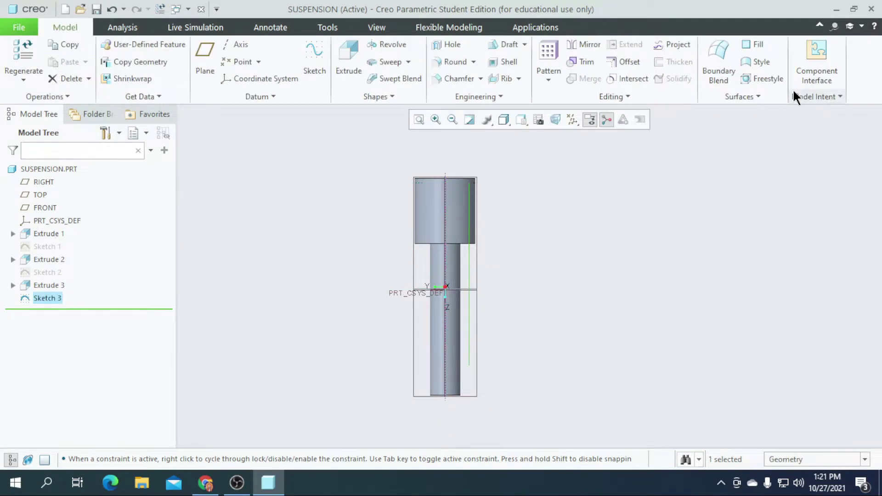
Start a helical sweep along the sketched line and draw its section circle centered on the line's start point
{"action": "left_click", "coordinate": [408, 62]}
{"action": "left_click", "coordinate": [401, 92]}
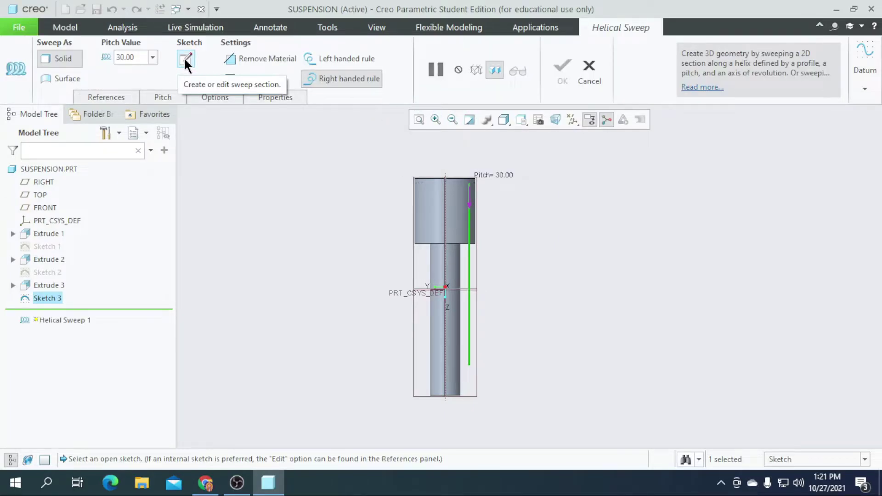
{"action": "left_click", "coordinate": [185, 58]}
{"action": "left_click", "coordinate": [554, 118]}
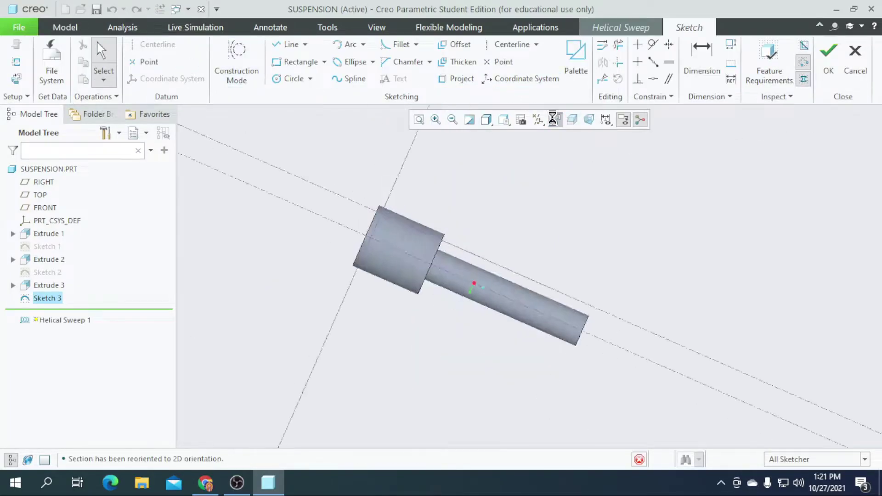
{"action": "scroll", "coordinate": [493, 304], "scroll_direction": "up", "scroll_amount": 5}
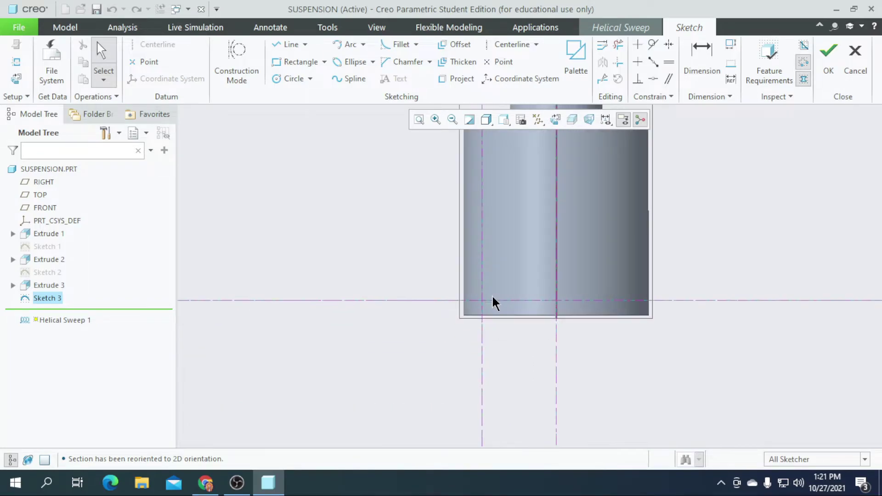
{"action": "scroll", "coordinate": [493, 304], "scroll_direction": "up", "scroll_amount": 5}
{"action": "left_click", "coordinate": [291, 80]}
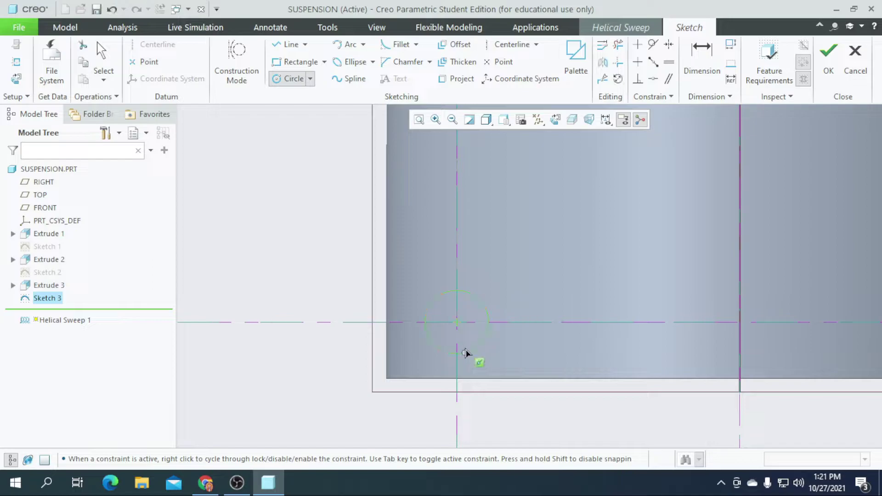
{"action": "left_click", "coordinate": [432, 302]}
{"action": "middle_click", "coordinate": [431, 304]}
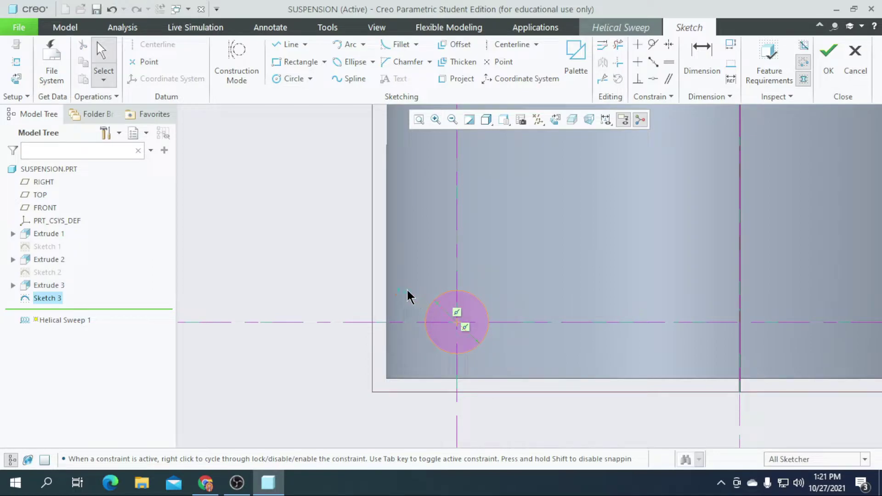
Set the section circle's diameter to 15 and finish the sweep section
{"action": "double_click", "coordinate": [410, 293]}
{"action": "type", "text": "15"}
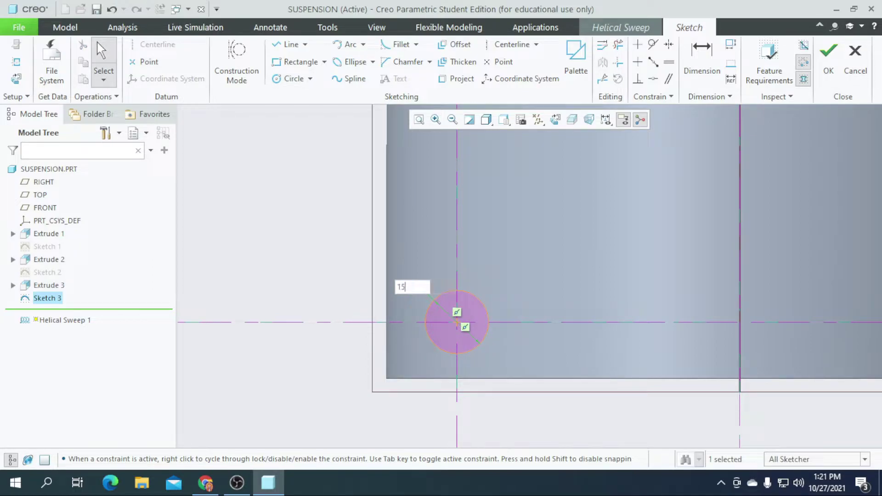
{"action": "key", "text": "Return"}
{"action": "scroll", "coordinate": [419, 299], "scroll_direction": "up", "scroll_amount": 3}
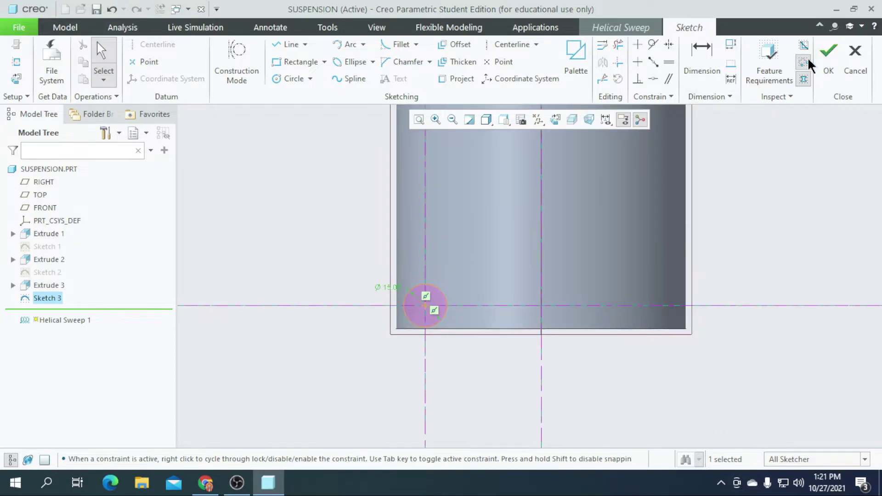
{"action": "left_click", "coordinate": [825, 69]}
Try a pitch value of 25 for the helical sweep
{"action": "mouse_move", "coordinate": [510, 409]}
{"action": "middle_mouse_down"}
{"action": "mouse_move", "coordinate": [481, 353]}
{"action": "mouse_move", "coordinate": [579, 309]}
{"action": "mouse_move", "coordinate": [563, 353]}
{"action": "mouse_move", "coordinate": [497, 260]}
{"action": "middle_mouse_up"}
{"action": "left_click", "coordinate": [134, 62]}
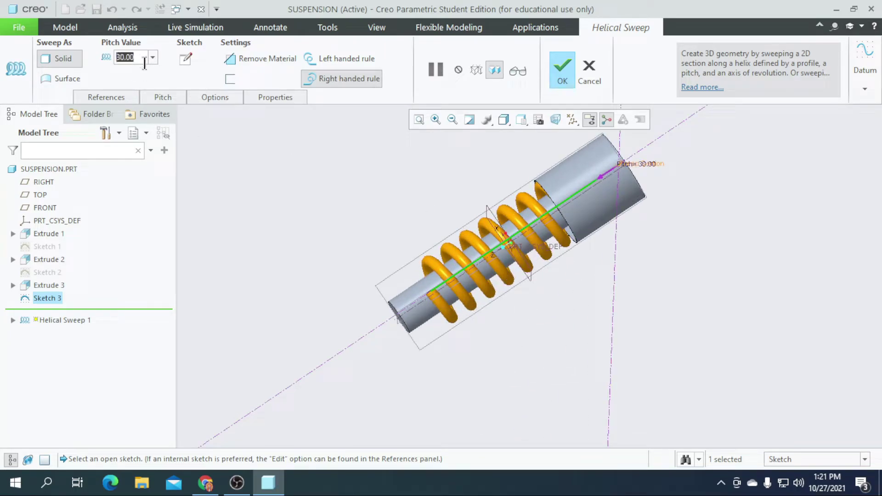
{"action": "type", "text": "25"}
{"action": "key", "text": "Return"}
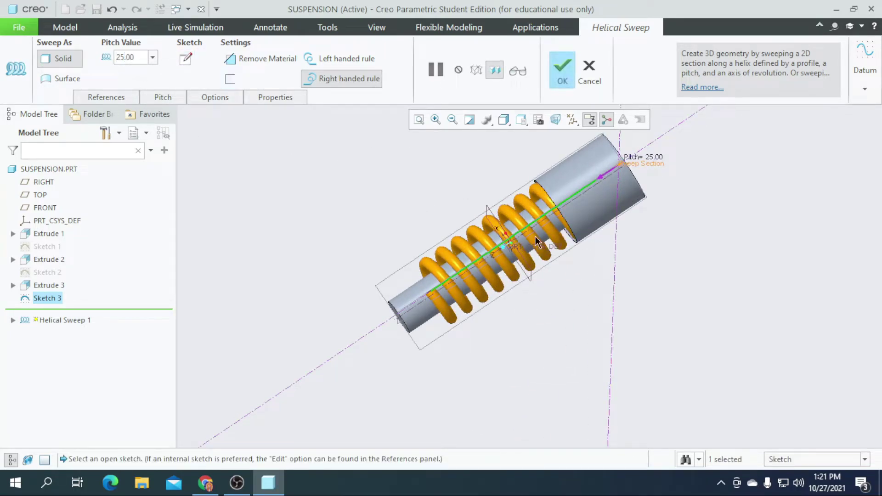
Set the helical sweep's pitch to 20 and complete the right-handed solid spring
{"action": "type", "text": "20"}
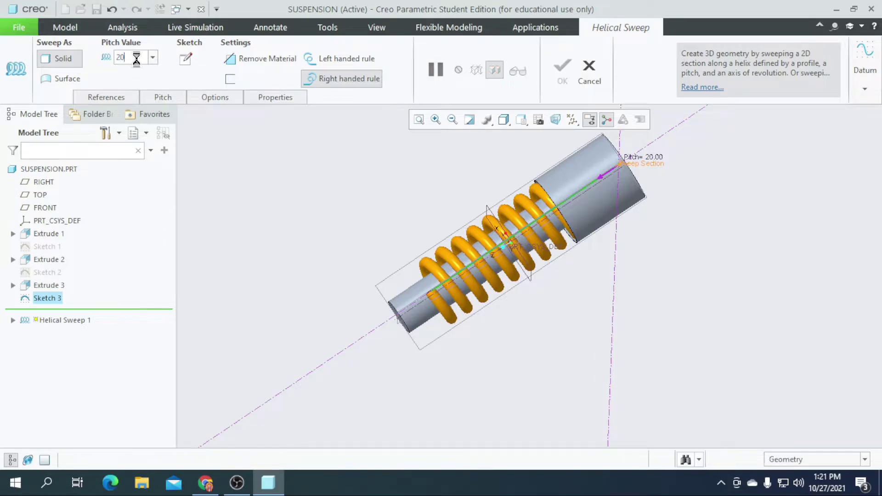
{"action": "key", "text": "Return"}
{"action": "middle_click_drag", "start_coordinate": [355, 206], "coordinate": [431, 207]}
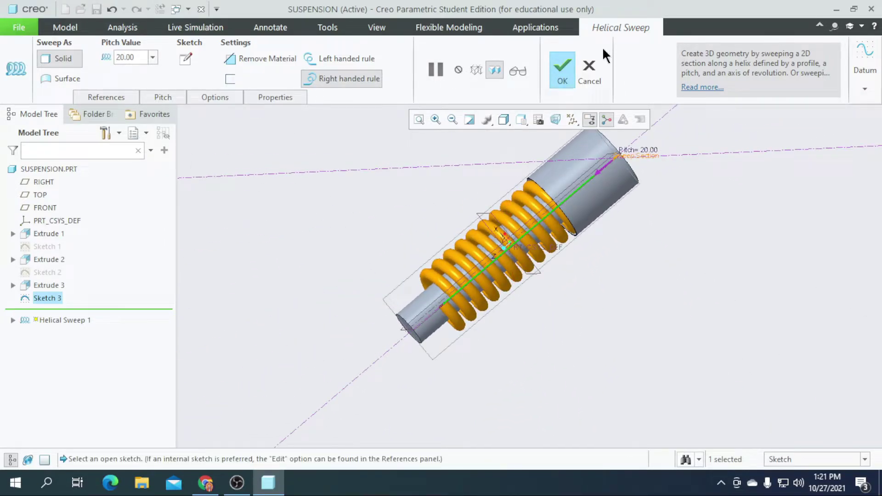
{"action": "left_click", "coordinate": [557, 67]}
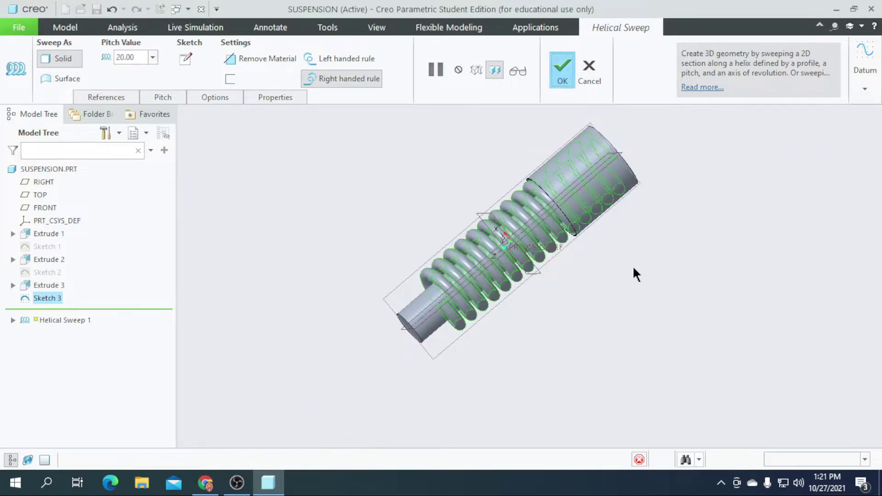
Create a datum plane offset 130 from the FRONT plane, near the spring's end by the rod tip
{"action": "middle_click_drag", "start_coordinate": [634, 317], "coordinate": [750, 284]}
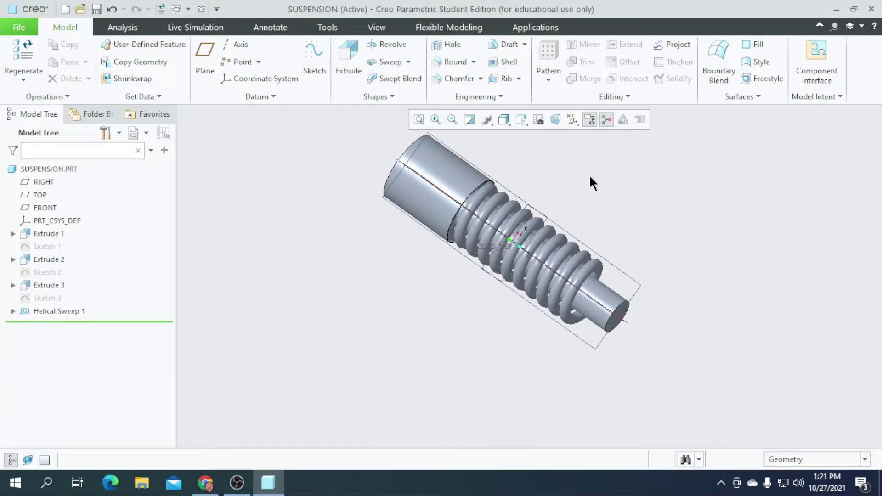
{"action": "scroll", "coordinate": [567, 211], "scroll_direction": "up", "scroll_amount": 4}
{"action": "left_click", "coordinate": [203, 82]}
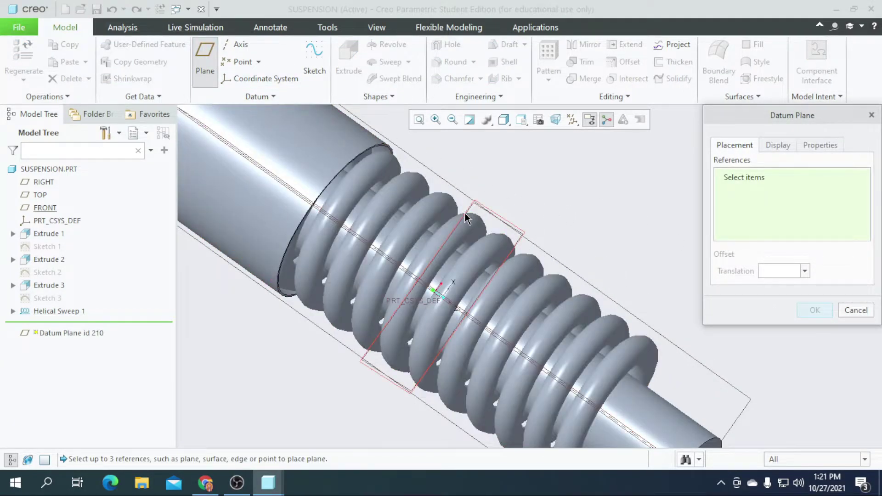
{"action": "left_click", "coordinate": [465, 213]}
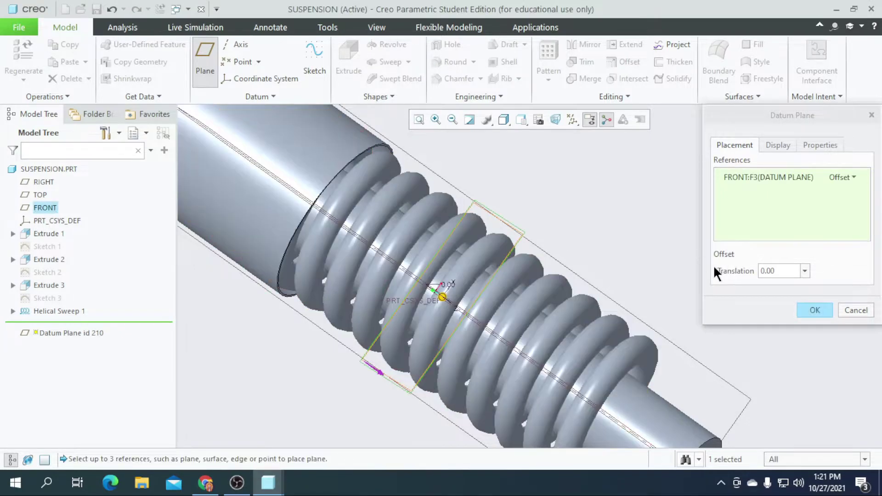
{"action": "scroll", "coordinate": [376, 252], "scroll_direction": "up", "scroll_amount": 4}
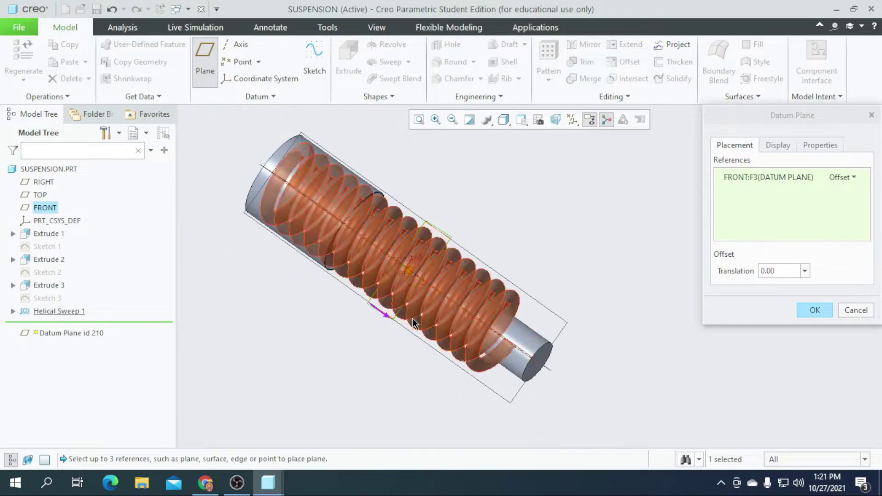
{"action": "scroll", "coordinate": [409, 315], "scroll_direction": "down", "scroll_amount": 4}
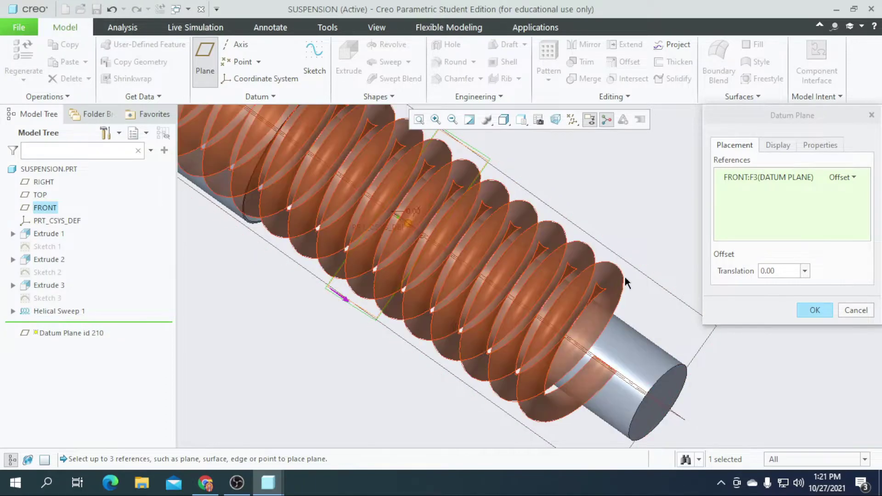
{"action": "left_click", "coordinate": [782, 272]}
{"action": "type", "text": "130"}
{"action": "key", "text": "Return"}
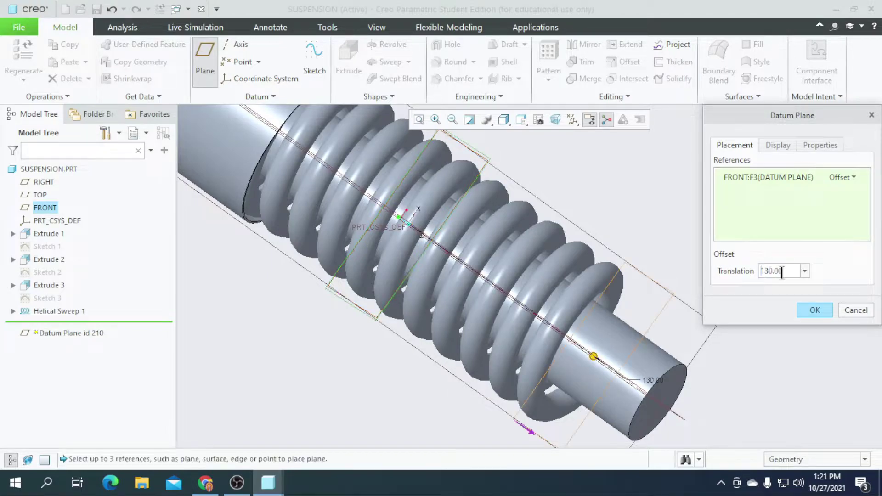
{"action": "left_click", "coordinate": [815, 310]}
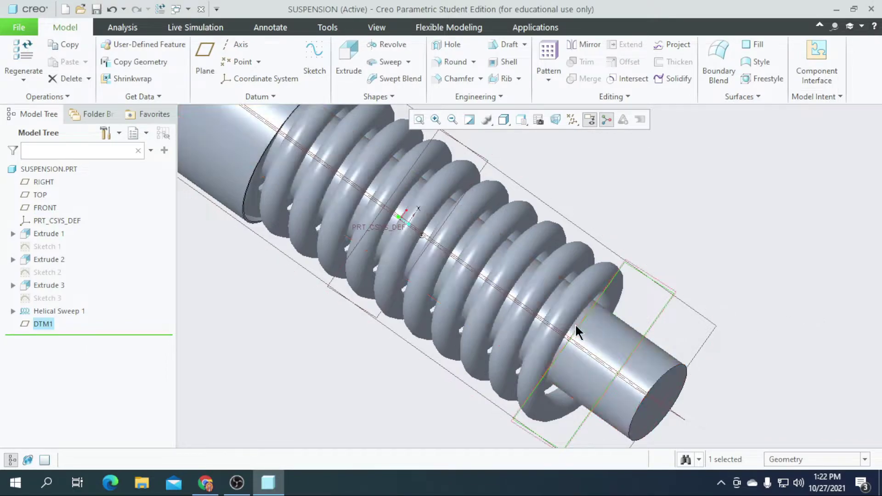
Sketch a circle about 116 in diameter on the new offset datum plane, centered on the rod's axis
{"action": "left_click", "coordinate": [313, 54]}
{"action": "left_click", "coordinate": [527, 121]}
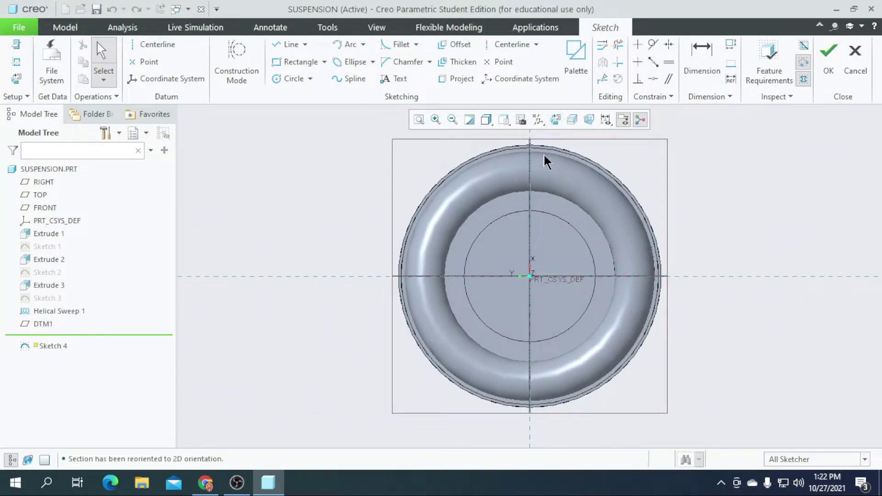
{"action": "left_click", "coordinate": [290, 78]}
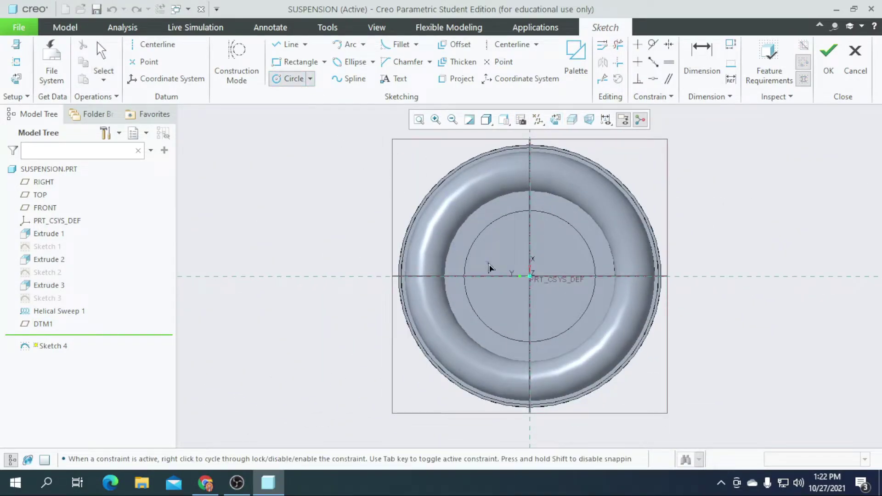
{"action": "left_click", "coordinate": [531, 277]}
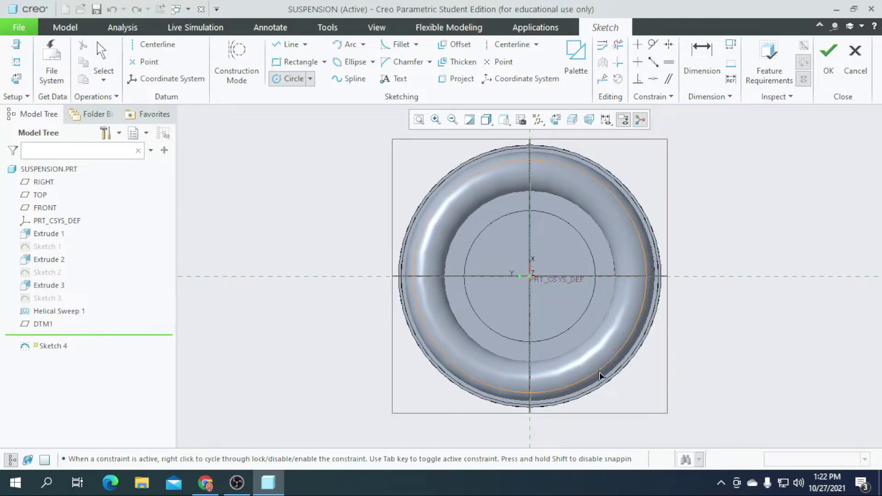
{"action": "left_click", "coordinate": [623, 402]}
{"action": "middle_click", "coordinate": [371, 191]}
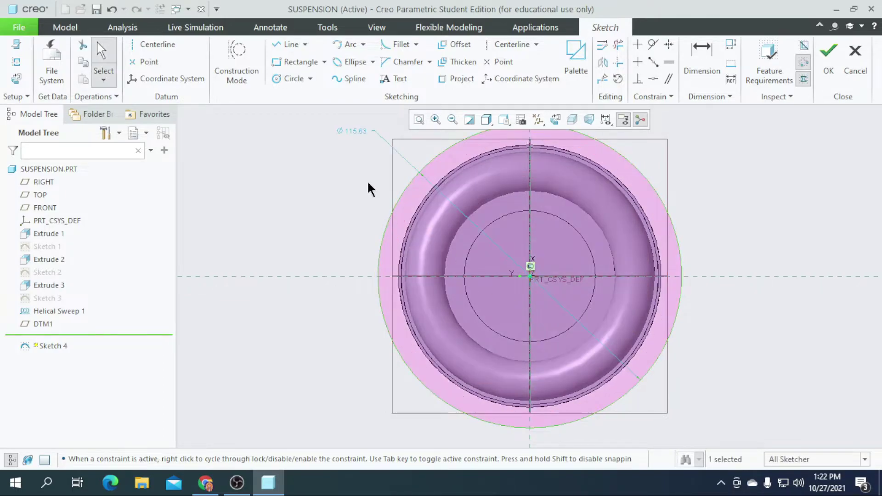
Set the sketched circle's diameter to 90 and finish the sketch
{"action": "double_click", "coordinate": [361, 133]}
{"action": "type", "text": "90"}
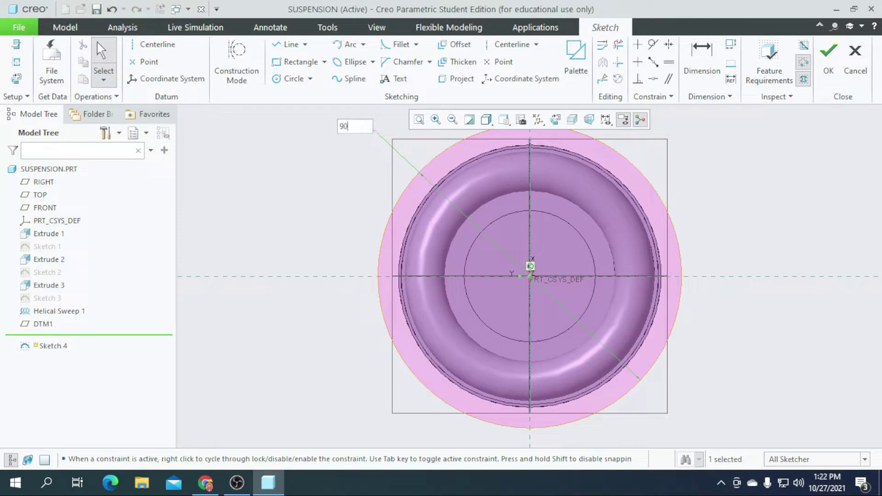
{"action": "key", "text": "Return"}
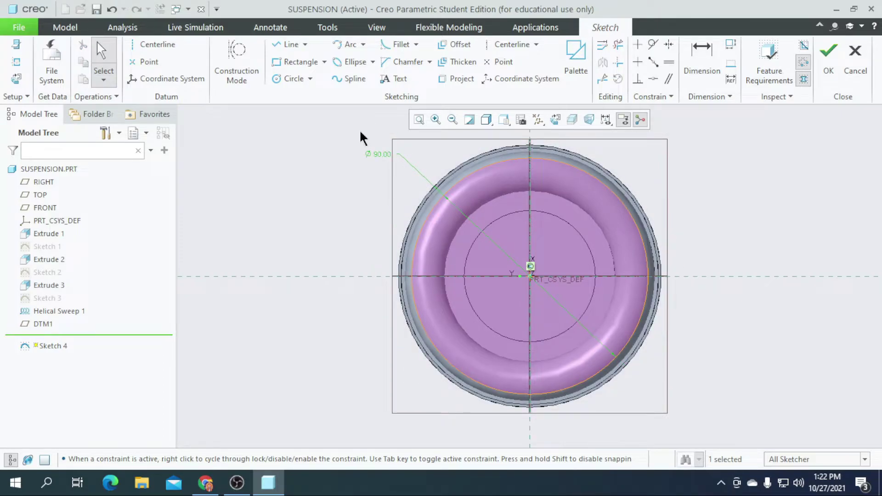
{"action": "left_click", "coordinate": [829, 53]}
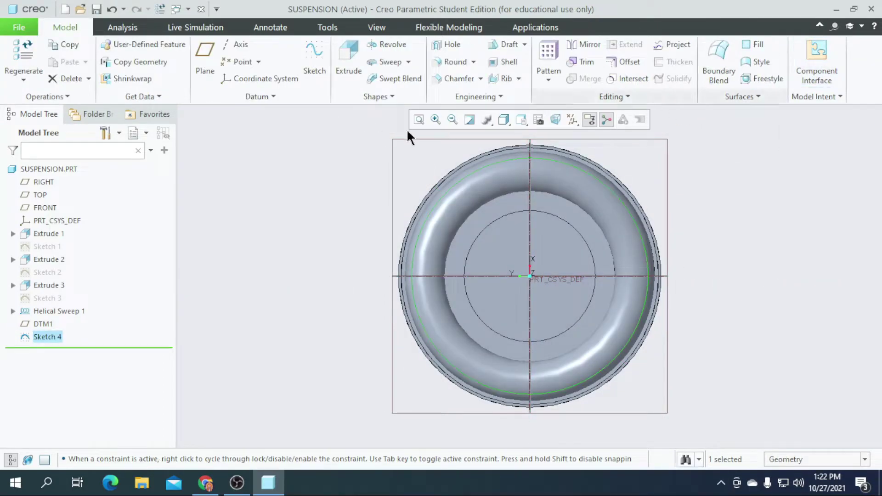
Extrude the 90-diameter circle as a solid collar around the rod with a depth of 5
{"action": "left_click", "coordinate": [342, 69]}
{"action": "middle_click_drag", "start_coordinate": [300, 285], "coordinate": [335, 299]}
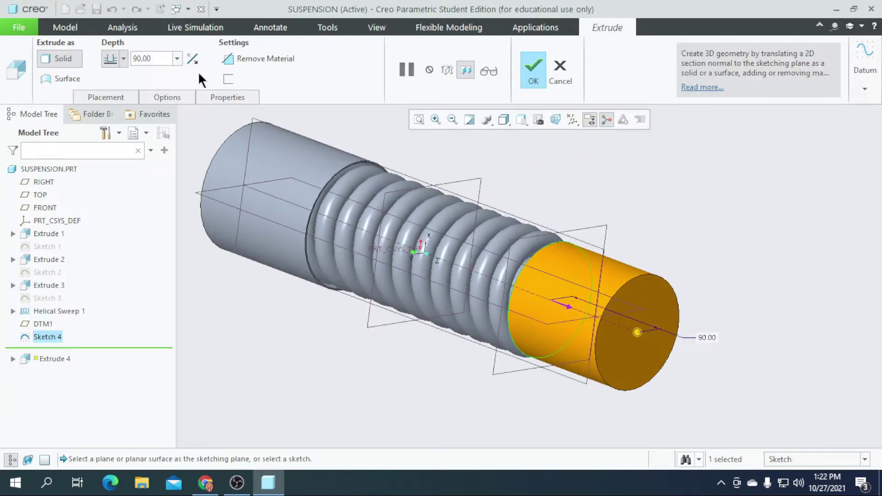
{"action": "type", "text": "5"}
{"action": "key", "text": "Return"}
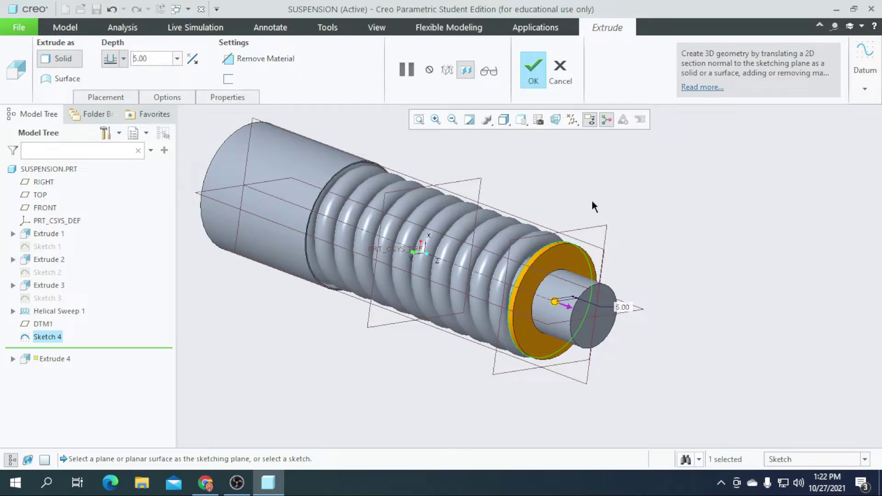
{"action": "scroll", "coordinate": [637, 235], "scroll_direction": "up", "scroll_amount": 1}
{"action": "scroll", "coordinate": [555, 267], "scroll_direction": "down", "scroll_amount": 1}
{"action": "scroll", "coordinate": [520, 249], "scroll_direction": "down", "scroll_amount": 1}
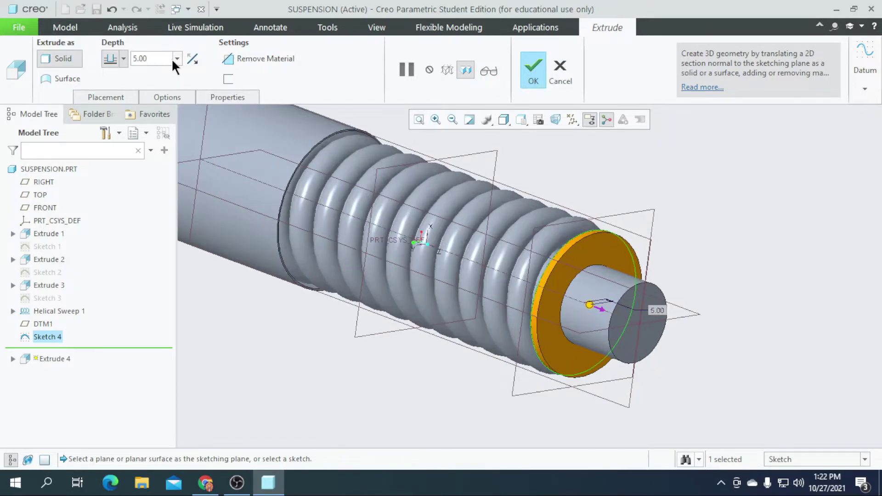
Set the collar extrusion's depth to 6 and complete the feature
{"action": "left_click", "coordinate": [170, 60]}
{"action": "left_click", "coordinate": [161, 56]}
{"action": "type", "text": "6"}
{"action": "key", "text": "Return"}
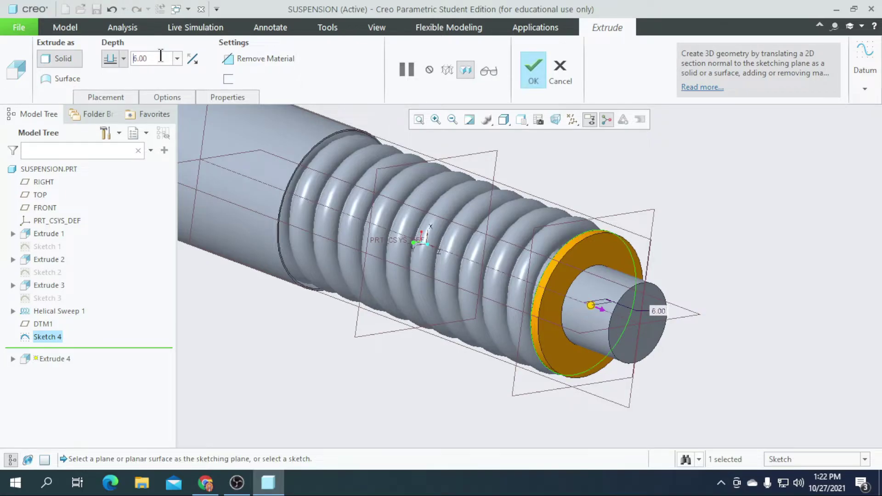
{"action": "left_click", "coordinate": [534, 74]}
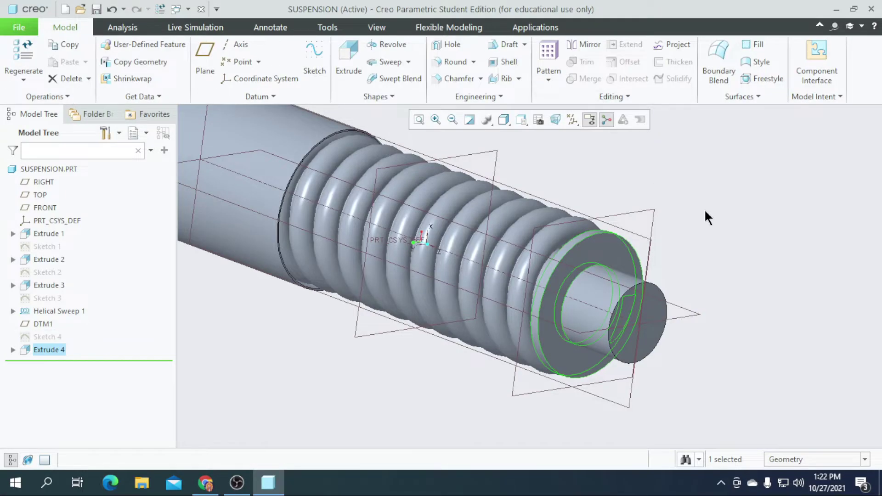
Sketch two concentric circles about 58 and 76 in diameter on the collar's outer face, centered on the rod's axis
{"action": "scroll", "coordinate": [558, 263], "scroll_direction": "up", "scroll_amount": 1}
{"action": "scroll", "coordinate": [584, 278], "scroll_direction": "down", "scroll_amount": 1}
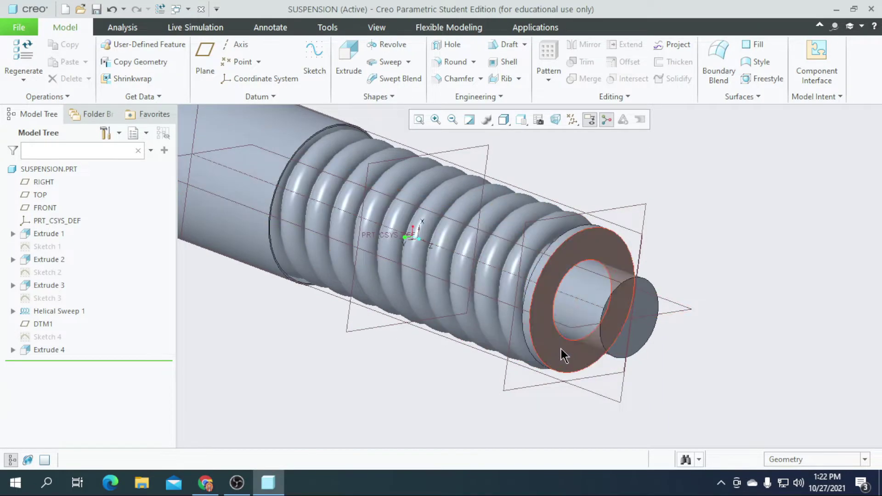
{"action": "left_click", "coordinate": [561, 358]}
{"action": "left_click", "coordinate": [314, 64]}
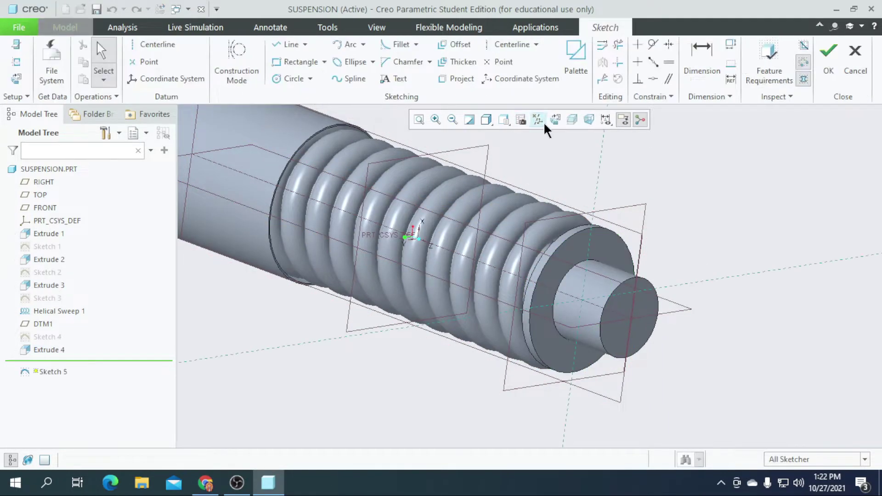
{"action": "left_click", "coordinate": [557, 120]}
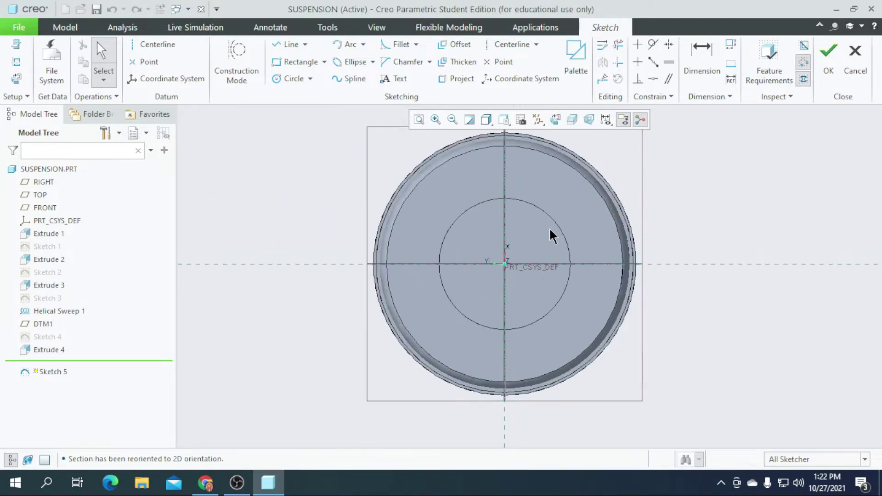
{"action": "left_click", "coordinate": [287, 79]}
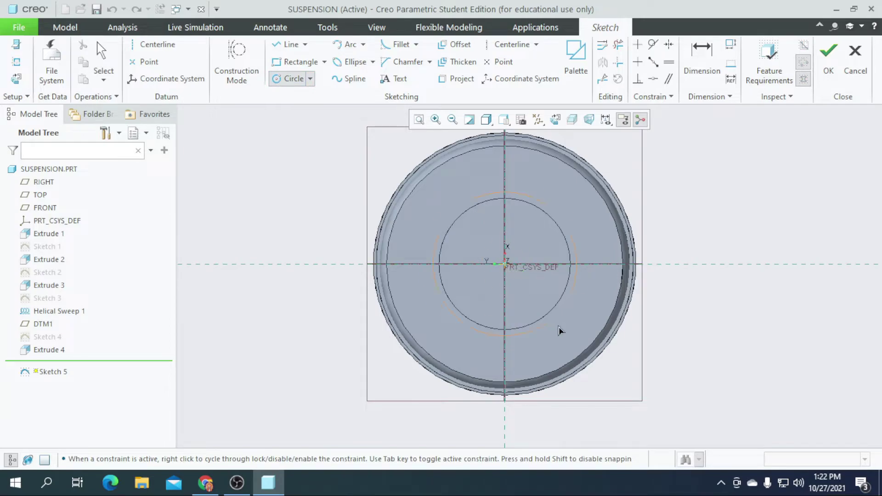
{"action": "left_click", "coordinate": [505, 266]}
{"action": "left_click", "coordinate": [535, 339]}
{"action": "middle_click", "coordinate": [429, 216]}
Set the inner circle's diameter to 50 and the outer circle's to 55, then finish the sketch
{"action": "double_click", "coordinate": [413, 193]}
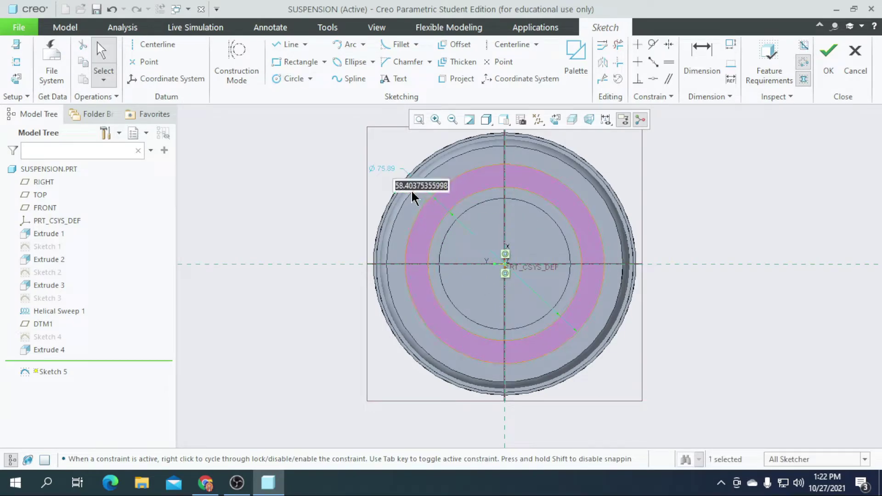
{"action": "type", "text": "58"}
{"action": "key", "text": "Return"}
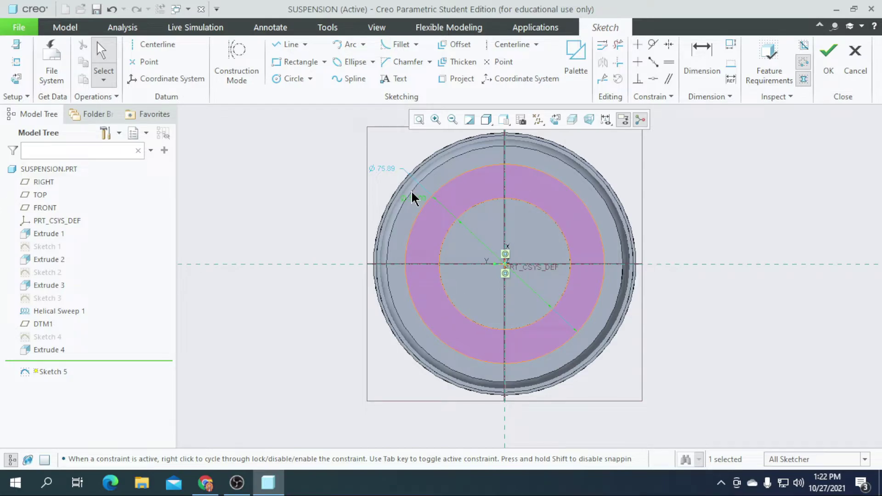
{"action": "double_click", "coordinate": [389, 173]}
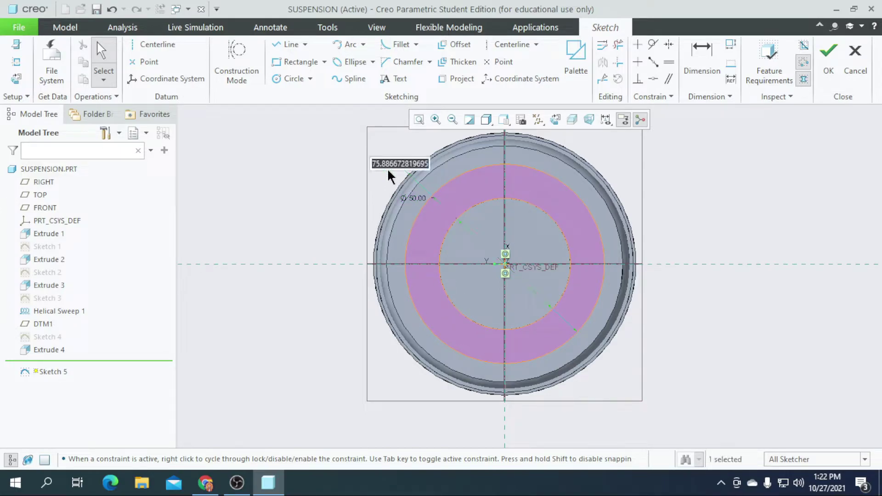
{"action": "type", "text": "55"}
{"action": "key", "text": "Return"}
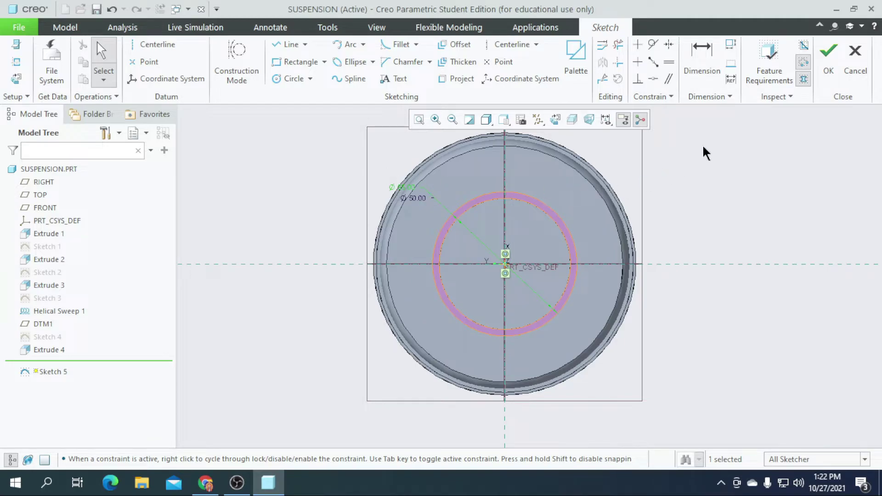
{"action": "left_click", "coordinate": [828, 57]}
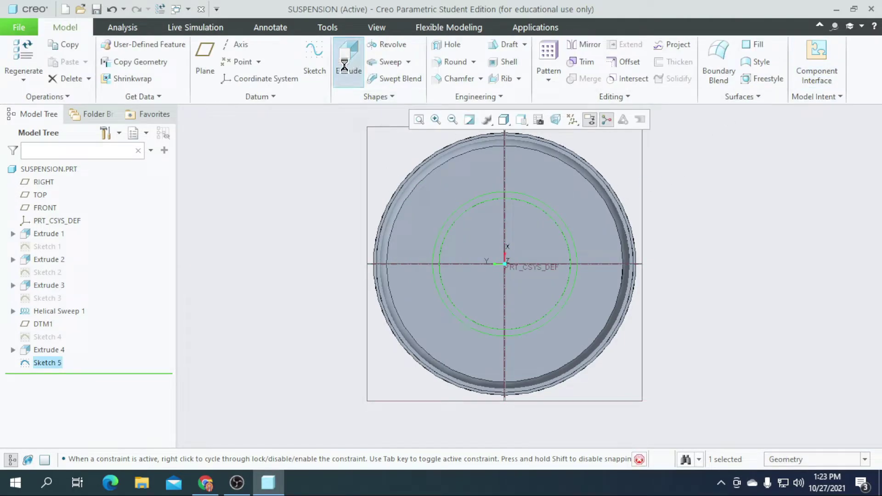
Extrude the ring sketch 20 outward from the collar face as a solid sleeve around the rod
{"action": "left_click", "coordinate": [347, 63]}
{"action": "middle_click_drag", "start_coordinate": [278, 321], "coordinate": [342, 351]}
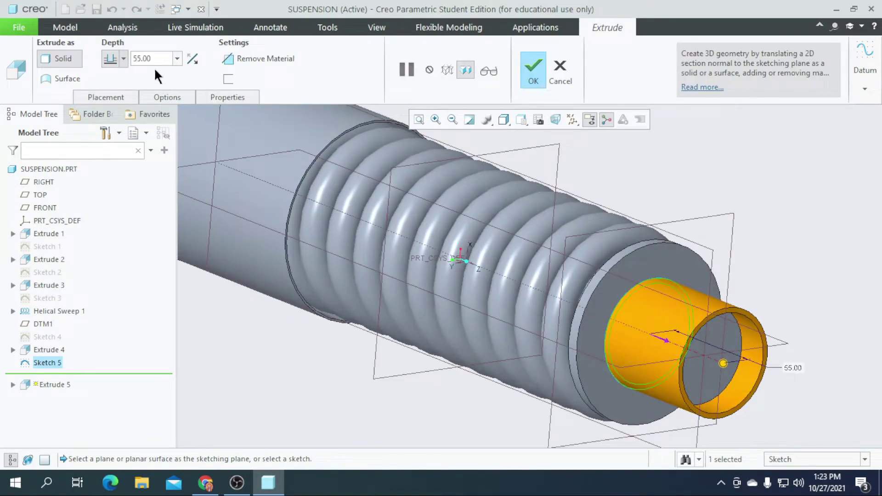
{"action": "type", "text": "20"}
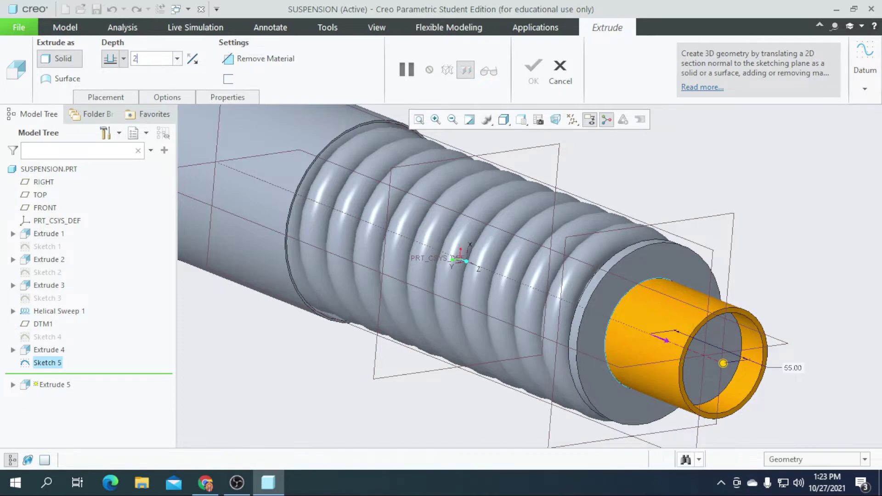
{"action": "key", "text": "Return"}
{"action": "scroll", "coordinate": [560, 216], "scroll_direction": "up", "scroll_amount": 3}
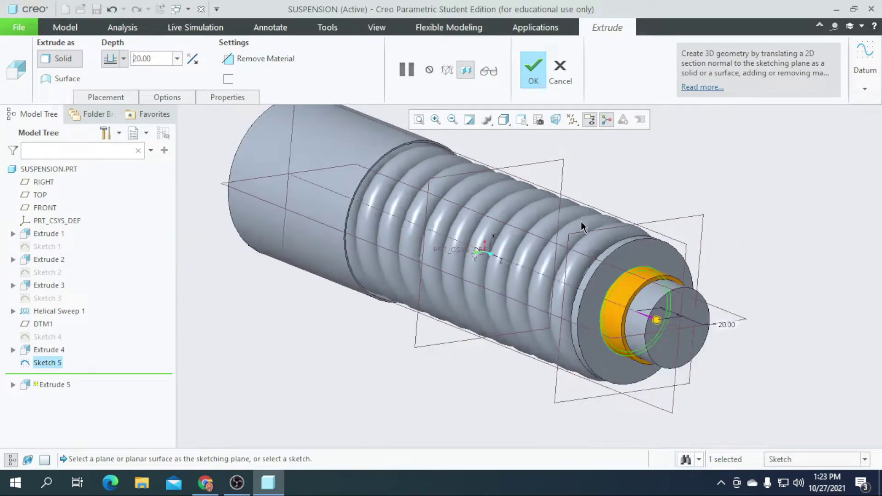
{"action": "left_click", "coordinate": [538, 74]}
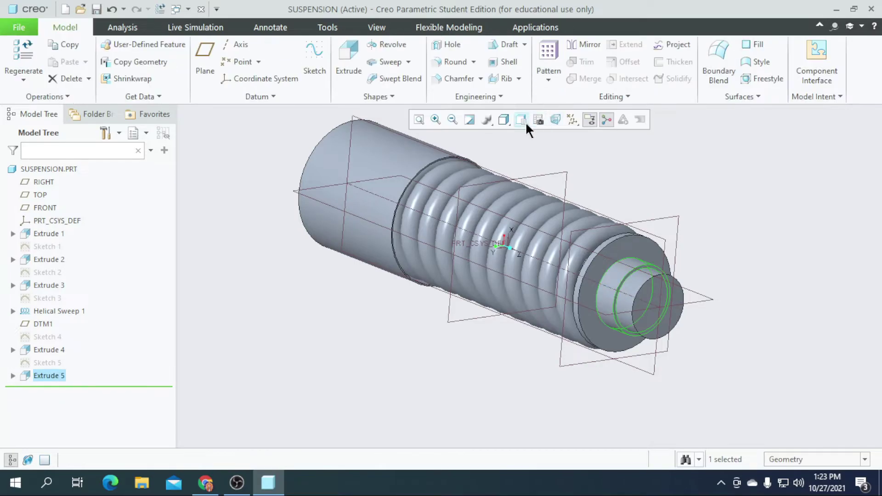
Set the model's display style to shaded with edges
{"action": "left_click", "coordinate": [504, 119]}
{"action": "left_click", "coordinate": [529, 151]}
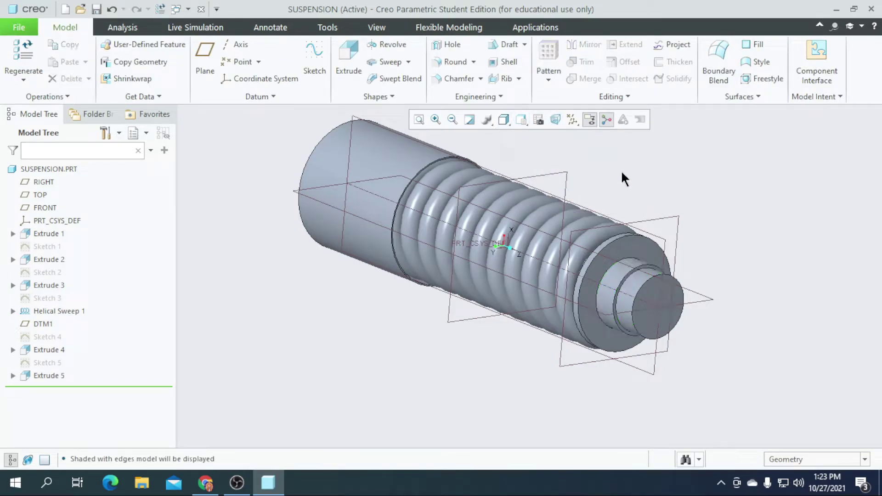
Start a sketch on the RIGHT datum plane and add the rod's free end face as a sketch reference
{"action": "scroll", "coordinate": [643, 230], "scroll_direction": "up", "scroll_amount": 2}
{"action": "middle_click_drag", "start_coordinate": [480, 283], "coordinate": [482, 340]}
{"action": "scroll", "coordinate": [502, 248], "scroll_direction": "down", "scroll_amount": 2}
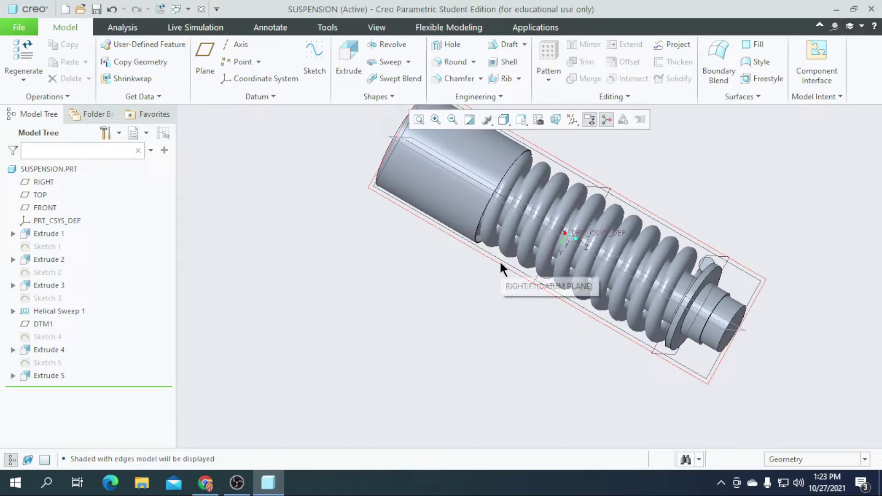
{"action": "left_click", "coordinate": [502, 268]}
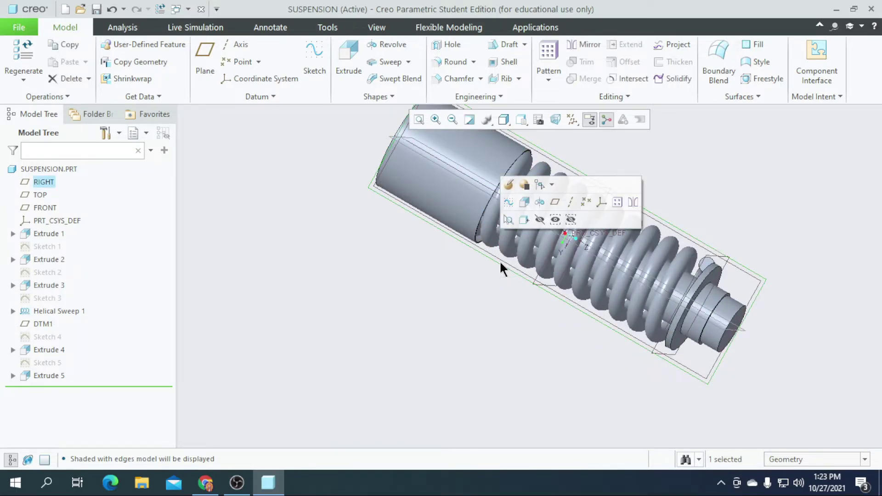
{"action": "left_click", "coordinate": [309, 65]}
{"action": "left_click", "coordinate": [536, 121]}
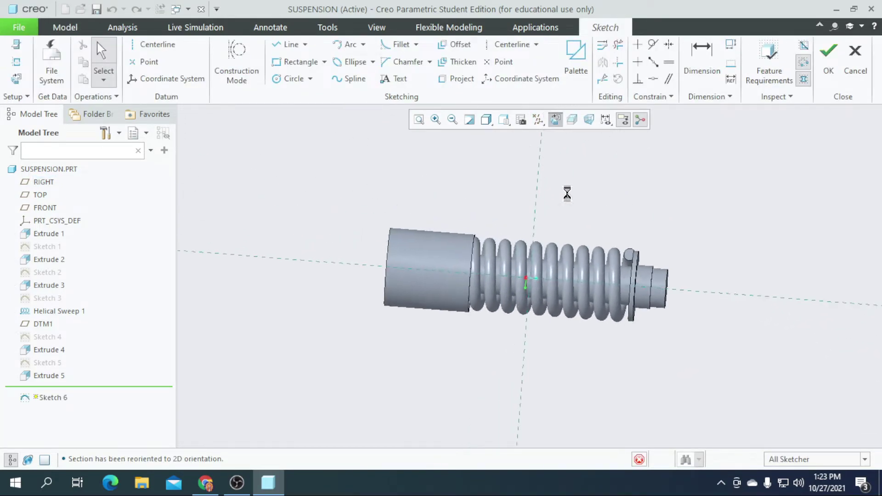
{"action": "scroll", "coordinate": [602, 258], "scroll_direction": "down", "scroll_amount": 8}
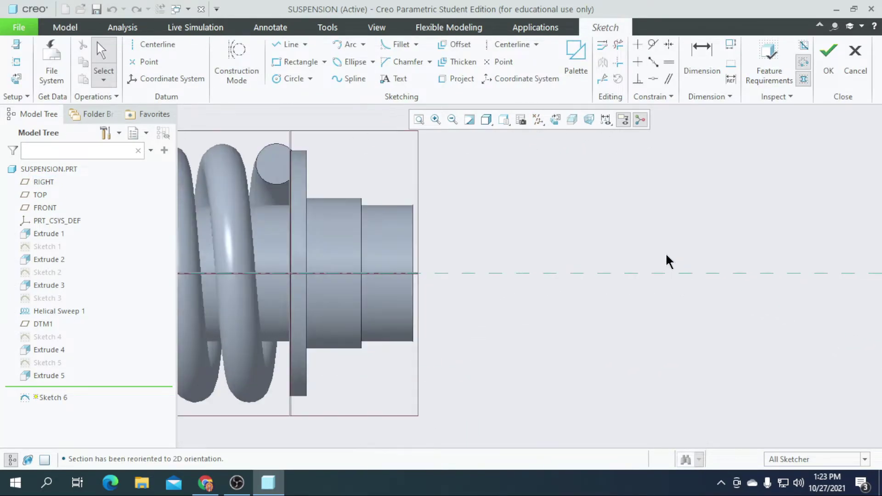
{"action": "left_click", "coordinate": [16, 62]}
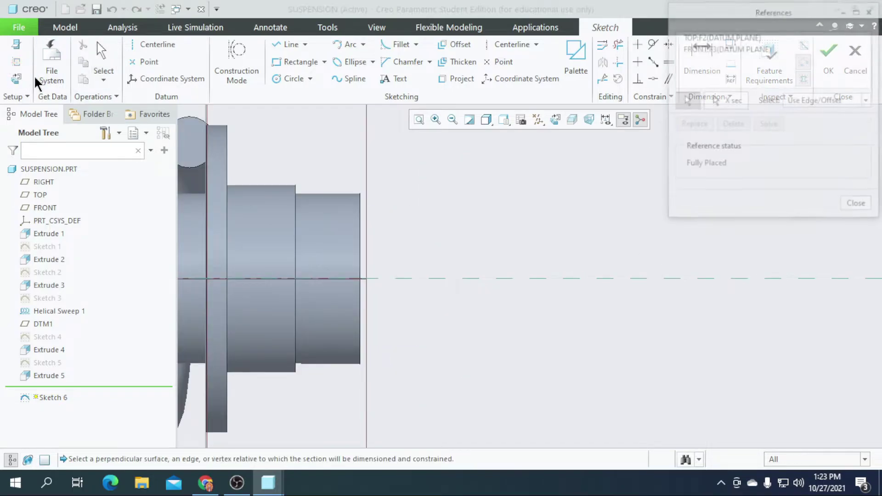
{"action": "left_click", "coordinate": [359, 262]}
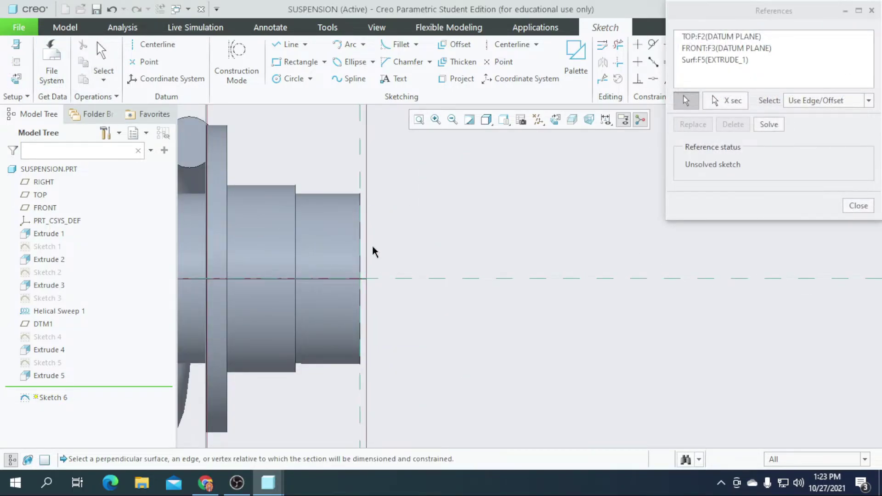
{"action": "left_click", "coordinate": [858, 207]}
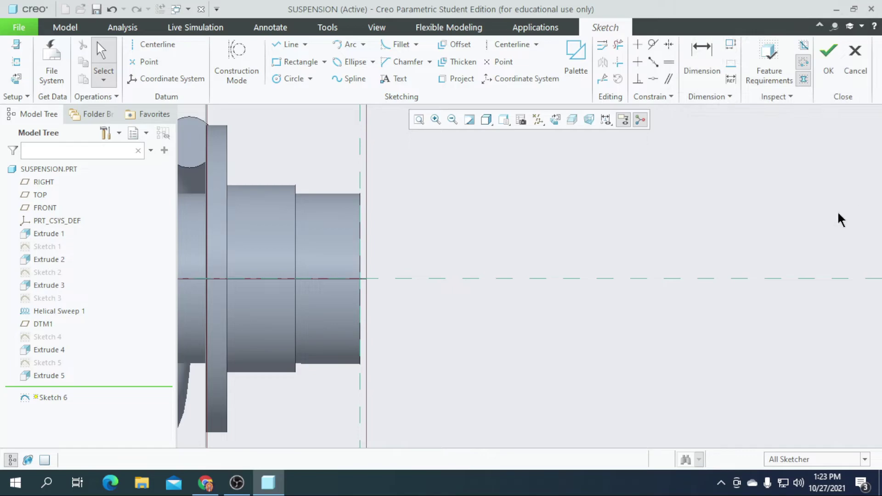
Sketch a circle about 42 in diameter just beyond the rod's free end, centered on the rod's axis
{"action": "left_click", "coordinate": [294, 88]}
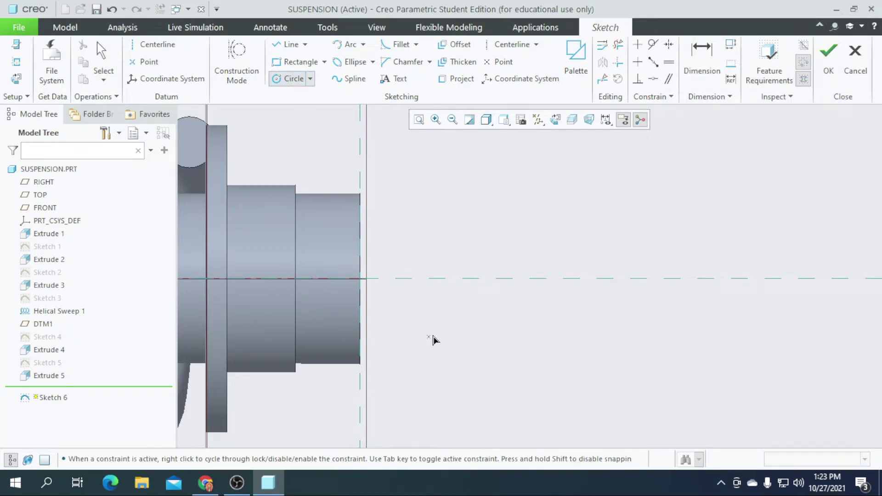
{"action": "left_click", "coordinate": [466, 279]}
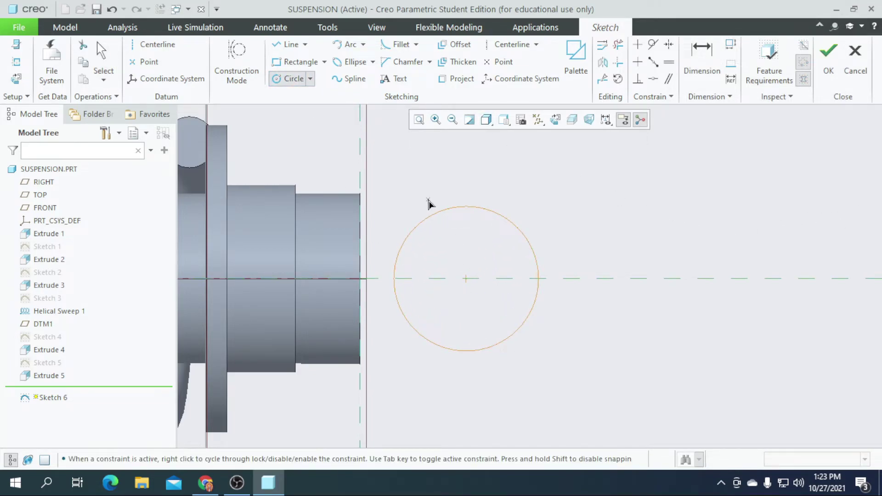
{"action": "left_click", "coordinate": [428, 205]}
{"action": "middle_click", "coordinate": [428, 204]}
Make the circle tangent to the rod's end face and set its diameter to 60
{"action": "left_click", "coordinate": [653, 44]}
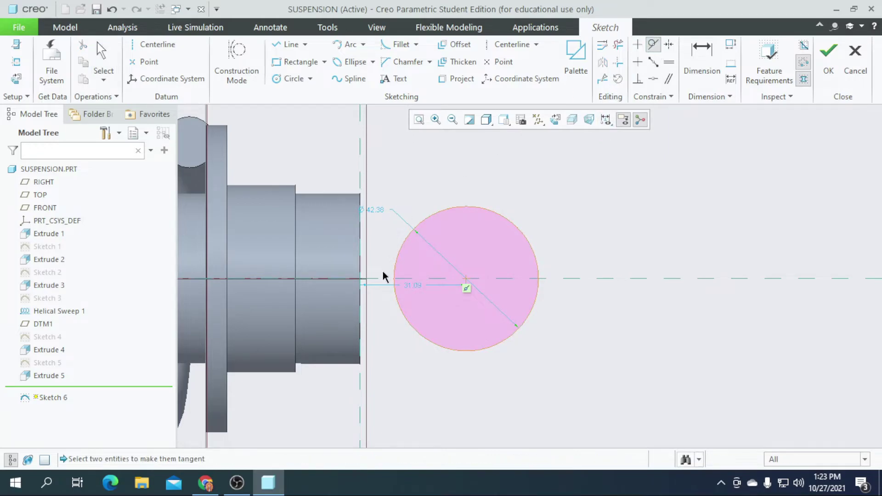
{"action": "scroll", "coordinate": [379, 276], "scroll_direction": "down", "scroll_amount": 3}
{"action": "left_click", "coordinate": [333, 268]}
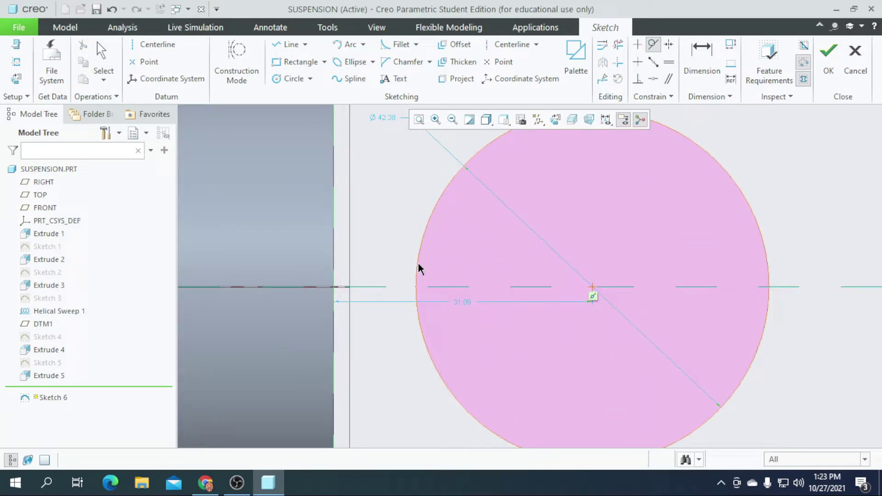
{"action": "left_click", "coordinate": [418, 267]}
{"action": "scroll", "coordinate": [401, 260], "scroll_direction": "up", "scroll_amount": 5}
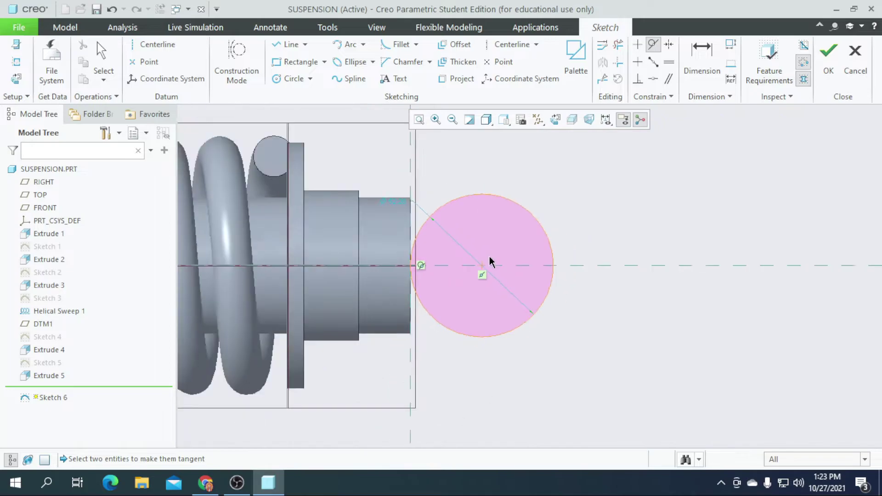
{"action": "scroll", "coordinate": [376, 209], "scroll_direction": "down", "scroll_amount": 2}
{"action": "middle_click", "coordinate": [414, 203]}
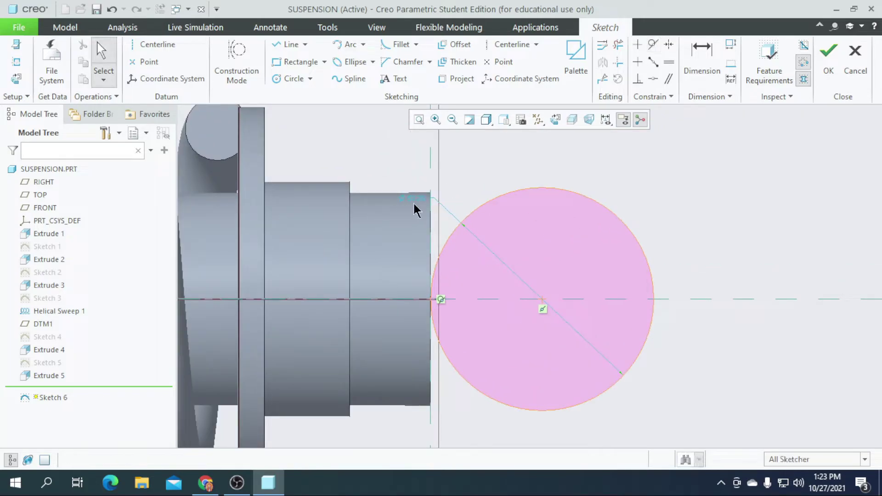
{"action": "double_click", "coordinate": [419, 199]}
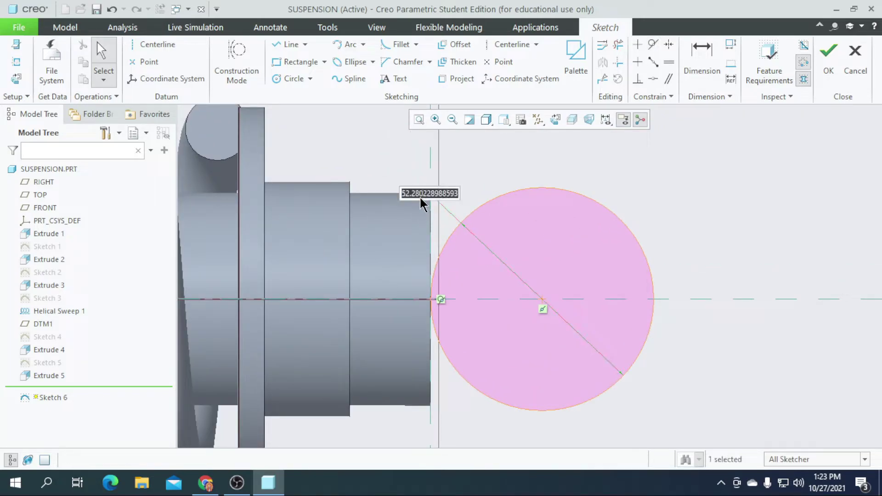
{"action": "type", "text": "60"}
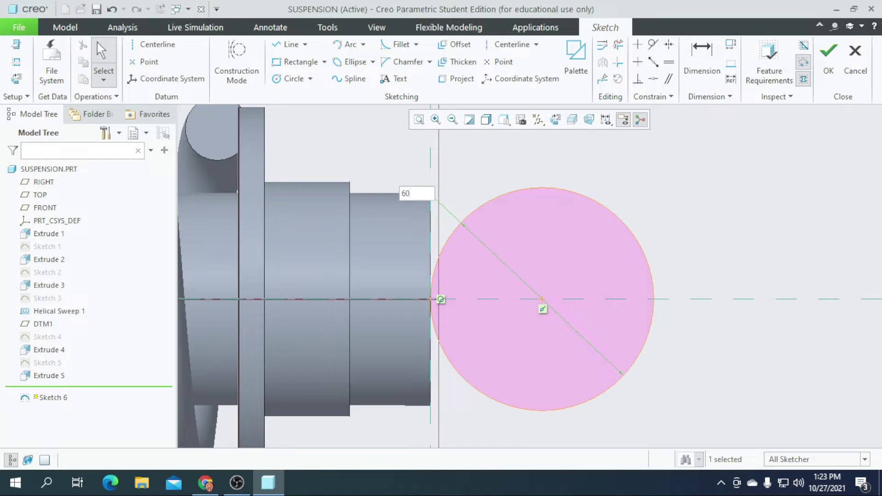
{"action": "key", "text": "Return"}
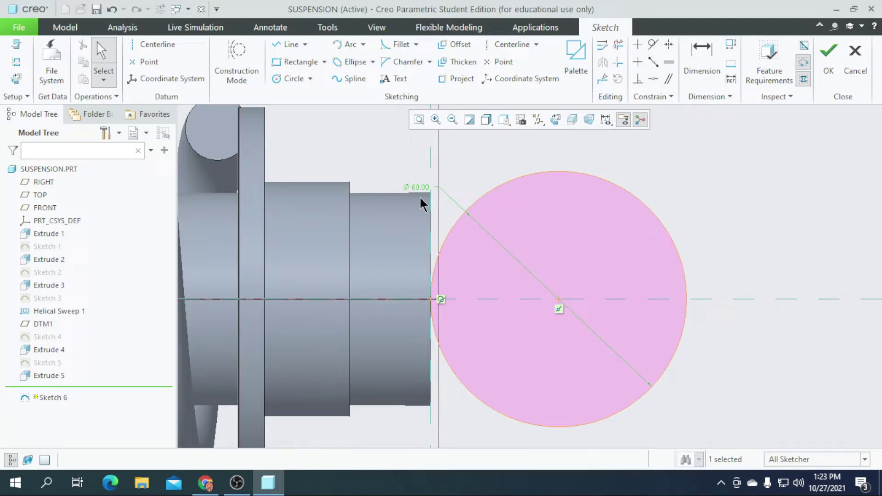
Add a concentric inner circle with a diameter of 30 and finish the sketch
{"action": "left_click", "coordinate": [294, 78]}
{"action": "left_click", "coordinate": [559, 299]}
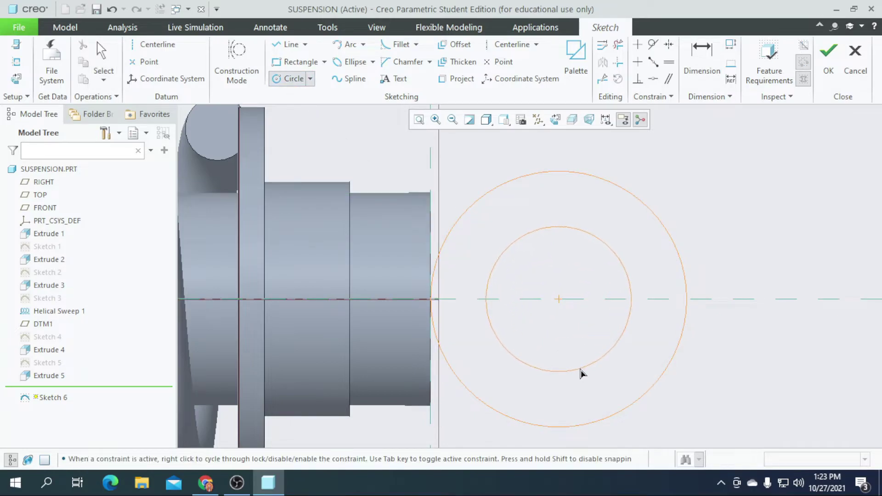
{"action": "left_click", "coordinate": [578, 368]}
{"action": "middle_click", "coordinate": [524, 302]}
{"action": "double_click", "coordinate": [469, 237]}
{"action": "type", "text": "30"}
{"action": "key", "text": "Return"}
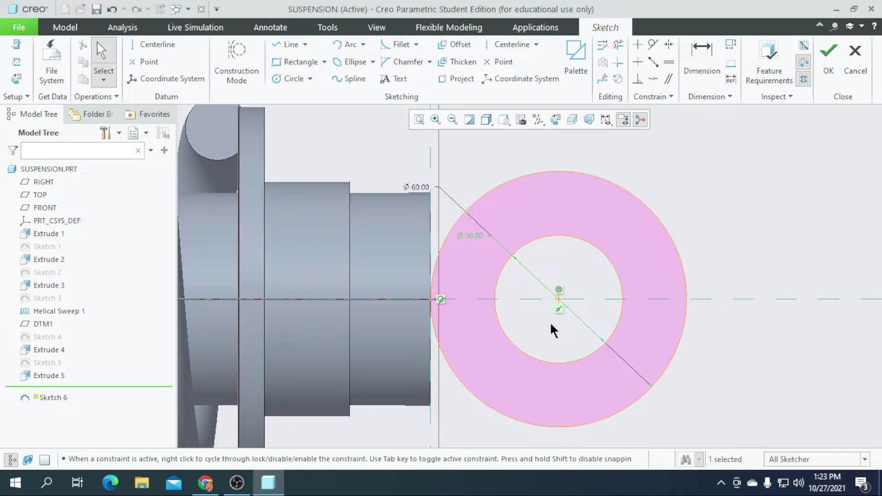
{"action": "scroll", "coordinate": [584, 327], "scroll_direction": "up", "scroll_amount": 4}
{"action": "scroll", "coordinate": [582, 316], "scroll_direction": "down", "scroll_amount": 3}
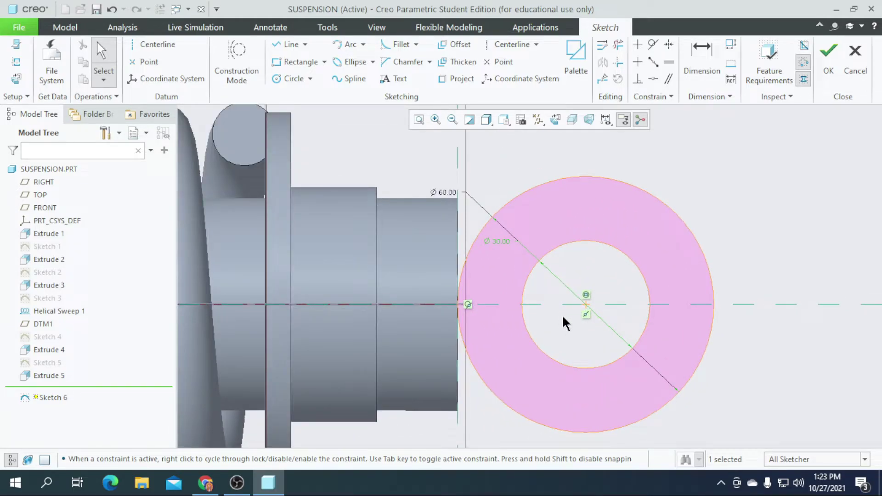
{"action": "left_click", "coordinate": [826, 52]}
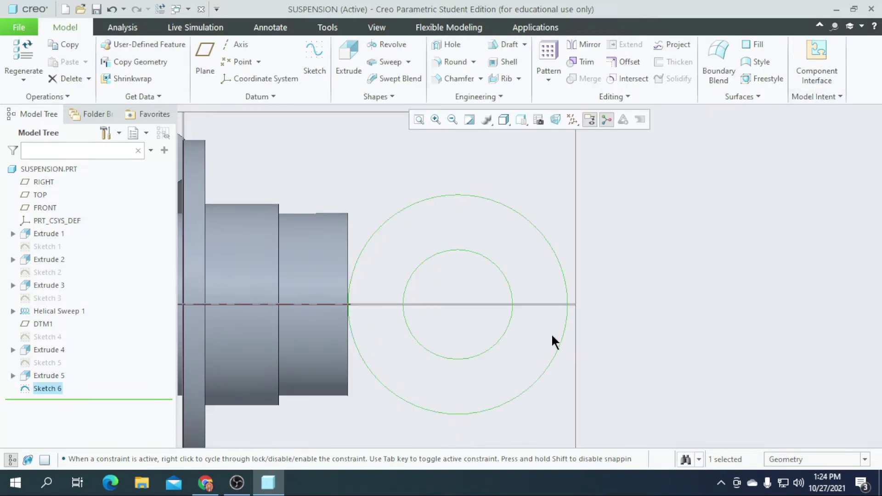
Extrude the ring sketch symmetrically about its plane to a depth of 50 as a solid mounting eye
{"action": "left_click", "coordinate": [355, 73]}
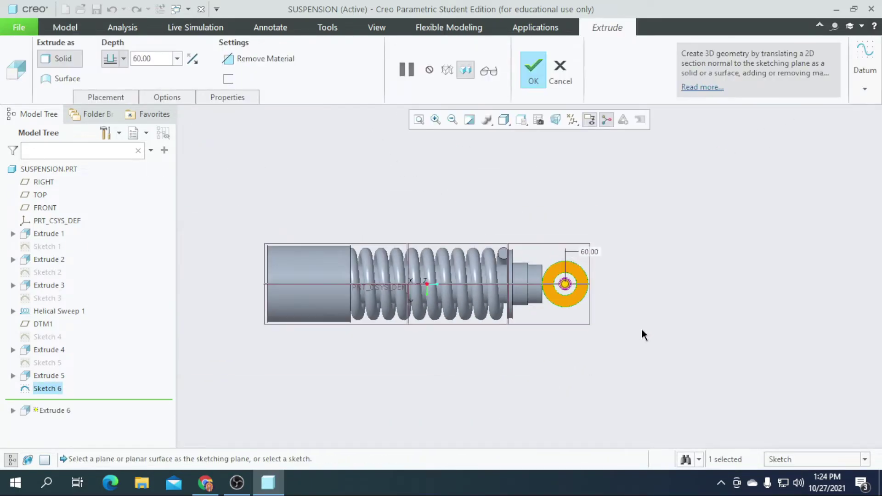
{"action": "middle_click_drag", "start_coordinate": [643, 335], "coordinate": [615, 366]}
{"action": "scroll", "coordinate": [569, 377], "scroll_direction": "down", "scroll_amount": 5}
{"action": "left_click", "coordinate": [123, 58]}
{"action": "left_click", "coordinate": [113, 91]}
{"action": "double_click", "coordinate": [159, 54]}
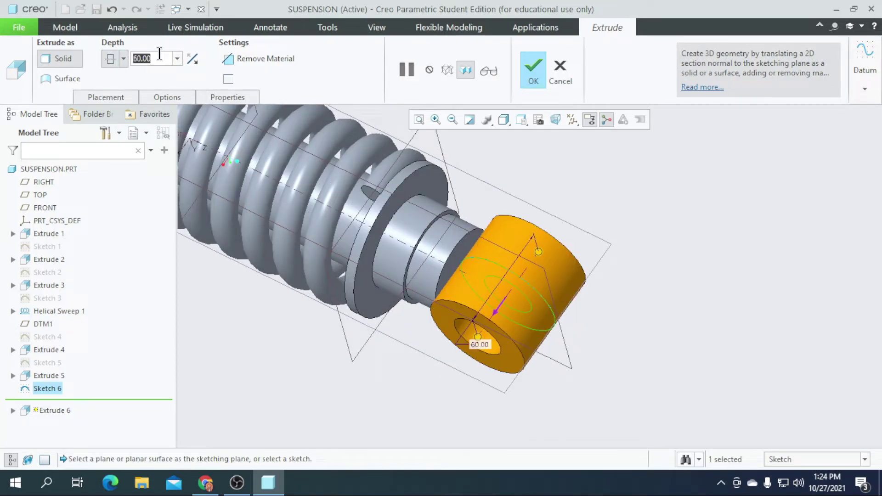
{"action": "type", "text": "50"}
{"action": "key", "text": "Return"}
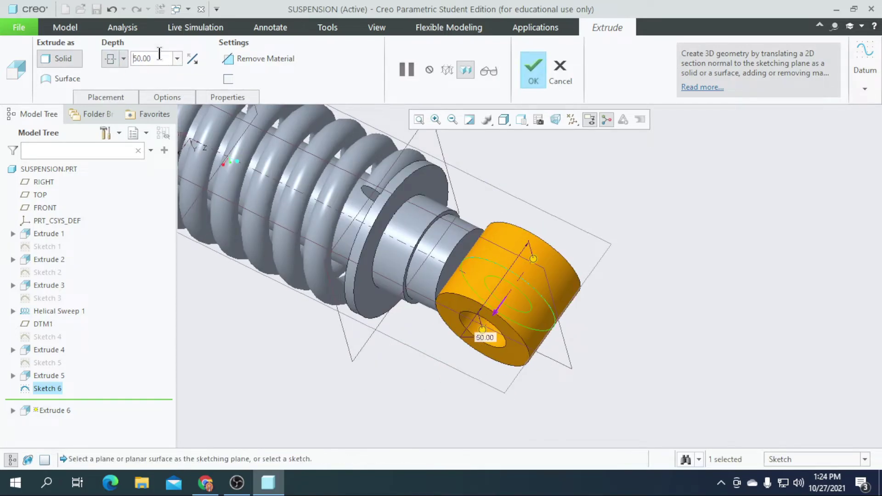
{"action": "left_click", "coordinate": [522, 81]}
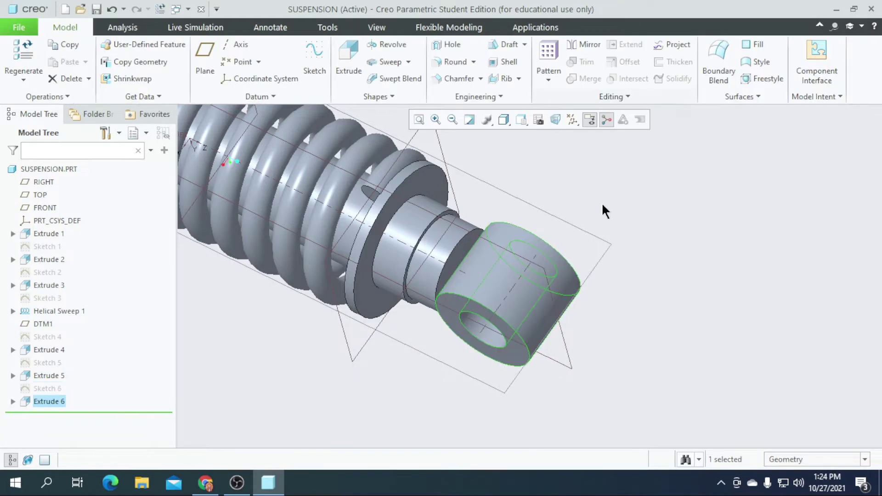
Mirror the mounting eye extrusion about the FRONT datum plane to the large sleeve's end
{"action": "scroll", "coordinate": [685, 303], "scroll_direction": "down", "scroll_amount": 3}
{"action": "left_click", "coordinate": [679, 322]}
{"action": "scroll", "coordinate": [356, 307], "scroll_direction": "up", "scroll_amount": 3}
{"action": "scroll", "coordinate": [368, 260], "scroll_direction": "down", "scroll_amount": 3}
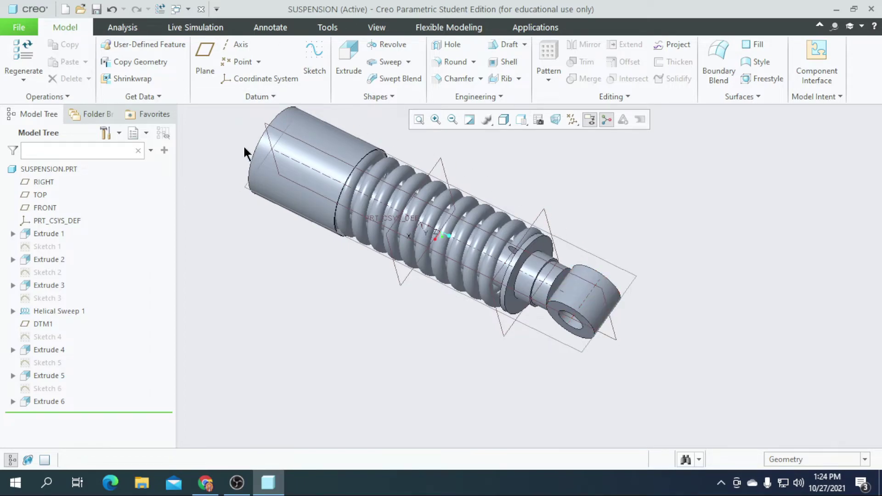
{"action": "left_click", "coordinate": [51, 401]}
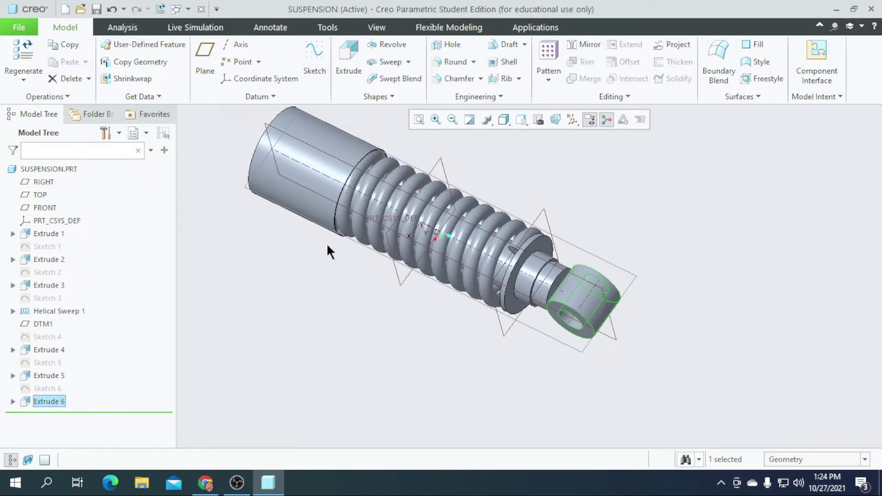
{"action": "left_click", "coordinate": [584, 44]}
{"action": "scroll", "coordinate": [398, 274], "scroll_direction": "up", "scroll_amount": 2}
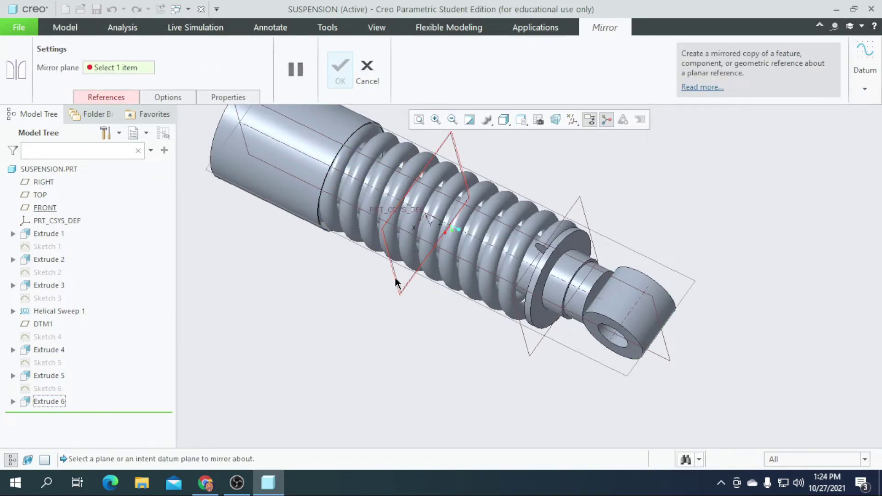
{"action": "left_click", "coordinate": [395, 280]}
{"action": "scroll", "coordinate": [450, 350], "scroll_direction": "down", "scroll_amount": 3}
{"action": "middle_click_drag", "start_coordinate": [270, 340], "coordinate": [301, 296]}
{"action": "scroll", "coordinate": [292, 239], "scroll_direction": "up", "scroll_amount": 5}
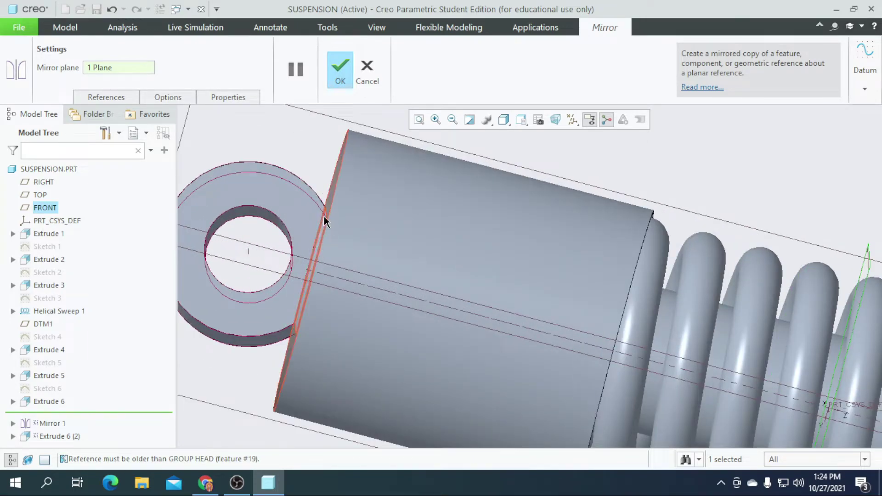
{"action": "scroll", "coordinate": [364, 289], "scroll_direction": "down", "scroll_amount": 4}
{"action": "left_click", "coordinate": [329, 79]}
{"action": "scroll", "coordinate": [523, 227], "scroll_direction": "down", "scroll_amount": 3}
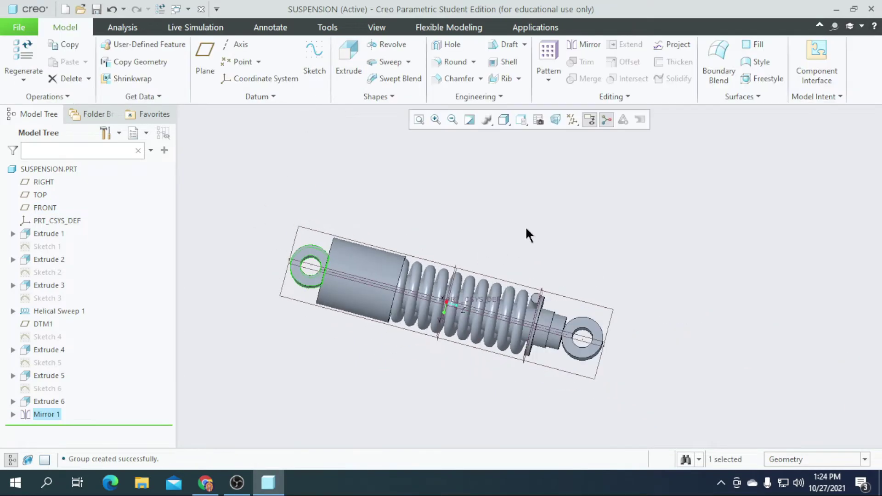
Start a Round of radius 6 on the large sleeve's outer end edge next to the mirrored eye
{"action": "middle_click_drag", "start_coordinate": [541, 257], "coordinate": [456, 314]}
{"action": "scroll", "coordinate": [382, 368], "scroll_direction": "up", "scroll_amount": 2}
{"action": "scroll", "coordinate": [435, 353], "scroll_direction": "down", "scroll_amount": 2}
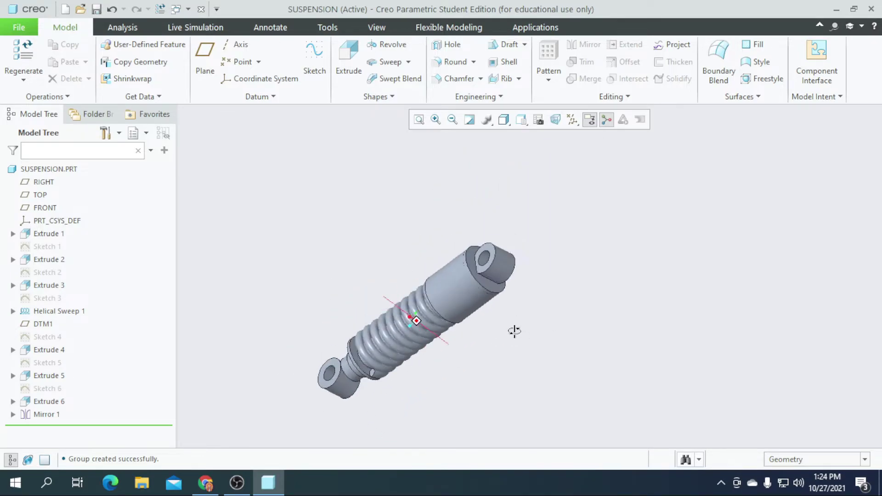
{"action": "scroll", "coordinate": [436, 307], "scroll_direction": "up", "scroll_amount": 5}
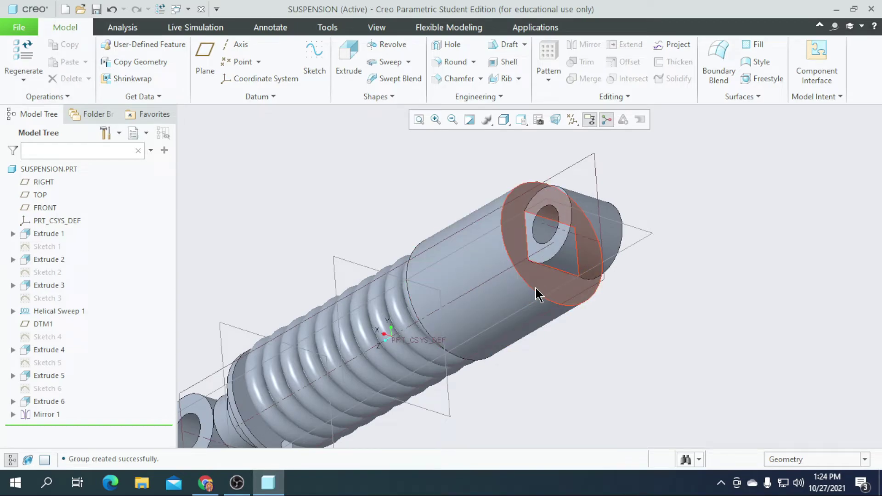
{"action": "left_click", "coordinate": [448, 62]}
{"action": "scroll", "coordinate": [536, 290], "scroll_direction": "up", "scroll_amount": 3}
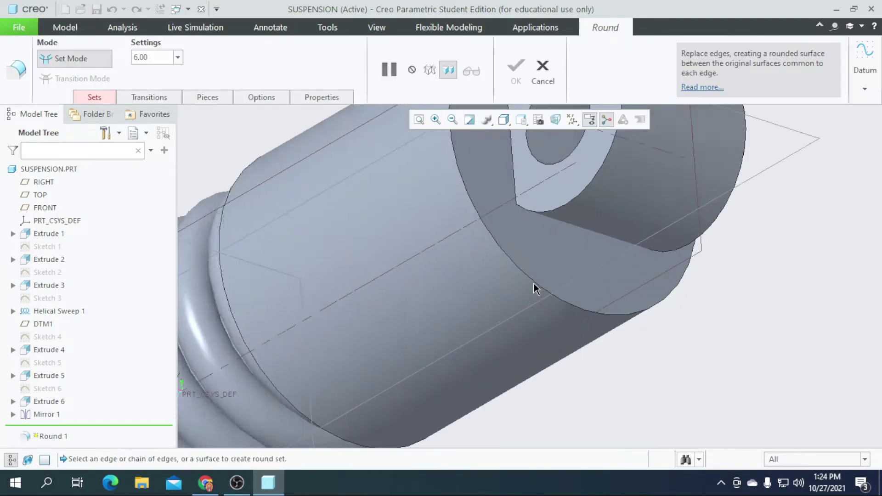
{"action": "scroll", "coordinate": [535, 290], "scroll_direction": "up", "scroll_amount": 2}
{"action": "left_click", "coordinate": [540, 287]}
{"action": "scroll", "coordinate": [524, 303], "scroll_direction": "down", "scroll_amount": 3}
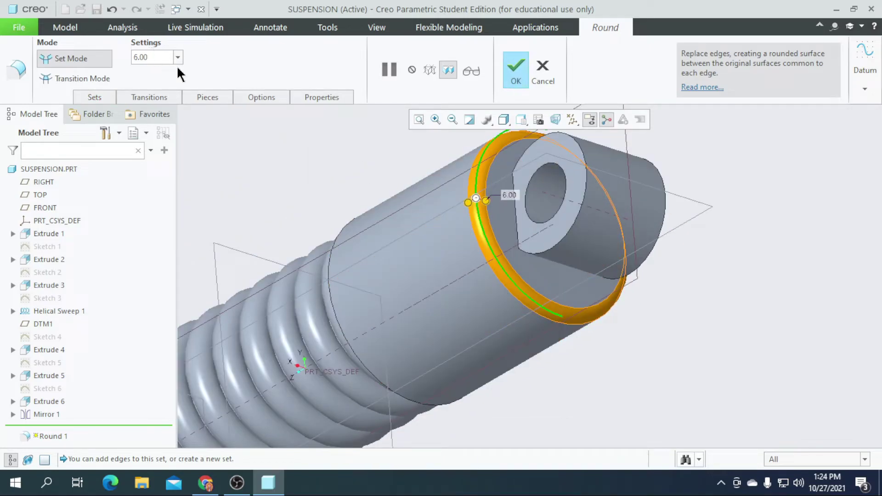
Add the mirrored eye's outer circular edges and the narrow rod's end edge to the radius 6 Round and complete it
{"action": "scroll", "coordinate": [574, 216], "scroll_direction": "up", "scroll_amount": 2}
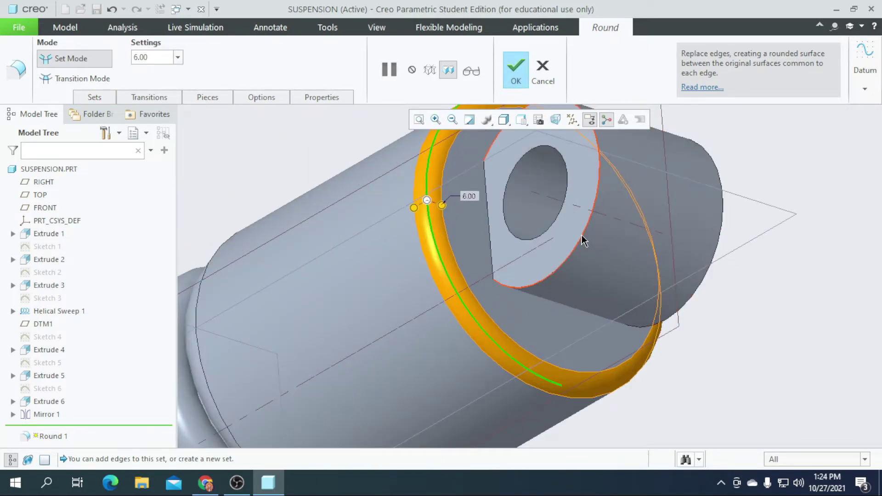
{"action": "scroll", "coordinate": [579, 244], "scroll_direction": "down", "scroll_amount": 3}
{"action": "middle_click_drag", "start_coordinate": [585, 249], "coordinate": [624, 303]}
{"action": "scroll", "coordinate": [358, 231], "scroll_direction": "up", "scroll_amount": 3}
{"action": "left_click", "coordinate": [366, 231]}
{"action": "scroll", "coordinate": [596, 259], "scroll_direction": "down", "scroll_amount": 3}
{"action": "middle_click_drag", "start_coordinate": [605, 274], "coordinate": [704, 183]}
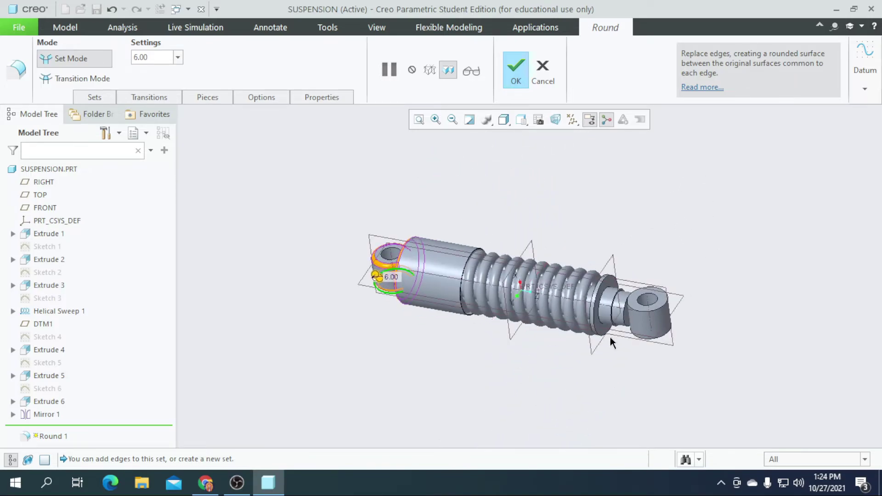
{"action": "scroll", "coordinate": [610, 338], "scroll_direction": "up", "scroll_amount": 8}
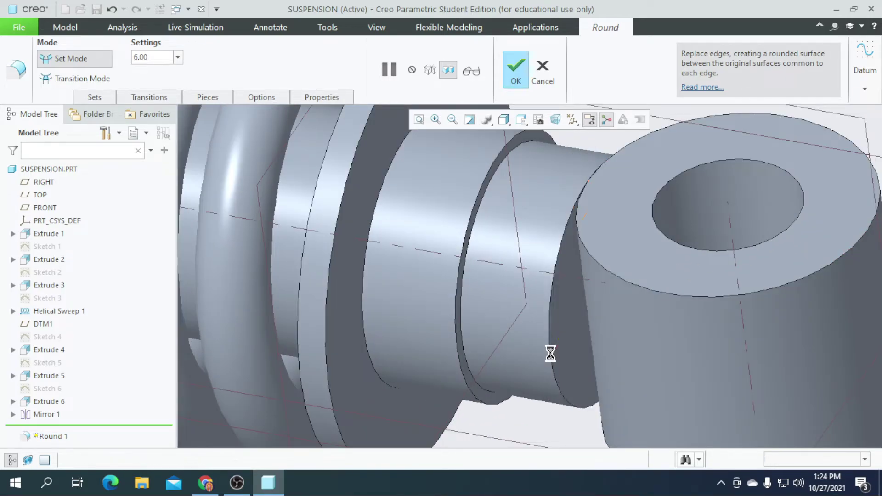
{"action": "scroll", "coordinate": [626, 381], "scroll_direction": "down", "scroll_amount": 6}
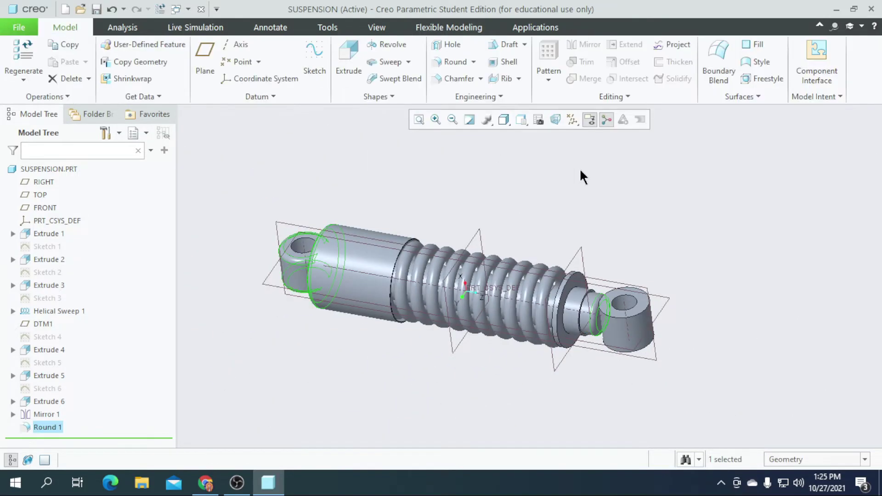
Round both outer circular edges of the mounting eye at the rod end with radius 6
{"action": "middle_click_drag", "start_coordinate": [634, 261], "coordinate": [550, 268]}
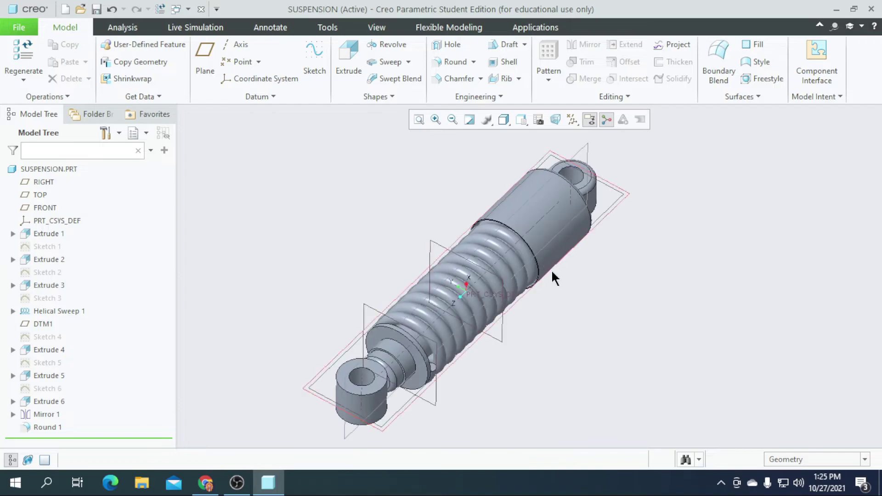
{"action": "scroll", "coordinate": [425, 276], "scroll_direction": "down", "scroll_amount": 3}
{"action": "scroll", "coordinate": [383, 350], "scroll_direction": "up", "scroll_amount": 8}
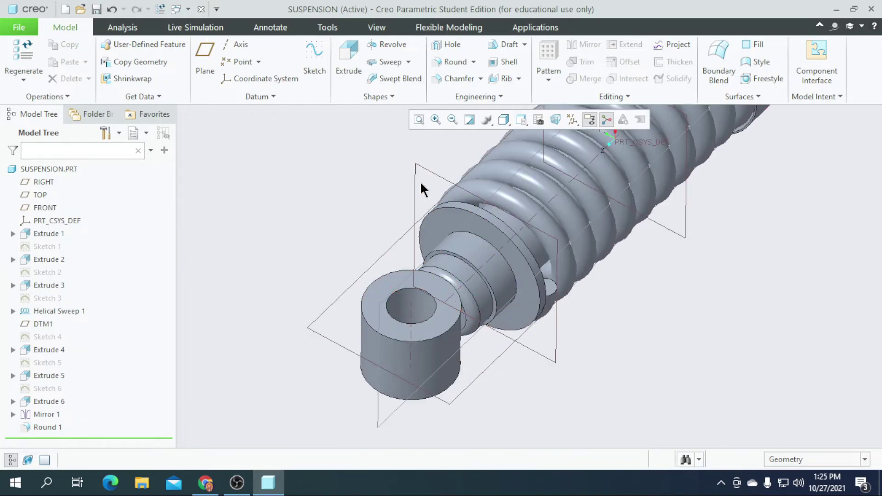
{"action": "left_click", "coordinate": [452, 65]}
{"action": "scroll", "coordinate": [387, 368], "scroll_direction": "up", "scroll_amount": 3}
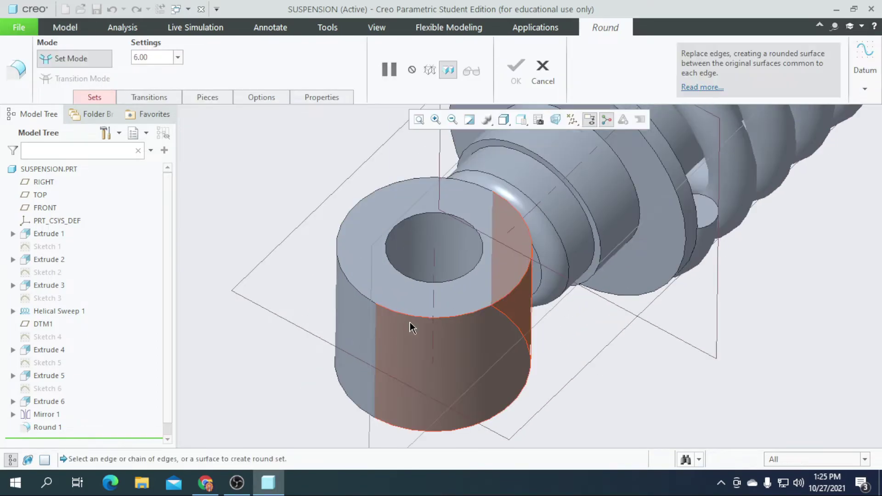
{"action": "left_click", "coordinate": [413, 320]}
{"action": "scroll", "coordinate": [413, 321], "scroll_direction": "down", "scroll_amount": 4}
{"action": "middle_click_drag", "start_coordinate": [450, 394], "coordinate": [444, 327]}
{"action": "scroll", "coordinate": [428, 367], "scroll_direction": "down", "scroll_amount": 4}
{"action": "scroll", "coordinate": [412, 264], "scroll_direction": "up", "scroll_amount": 4}
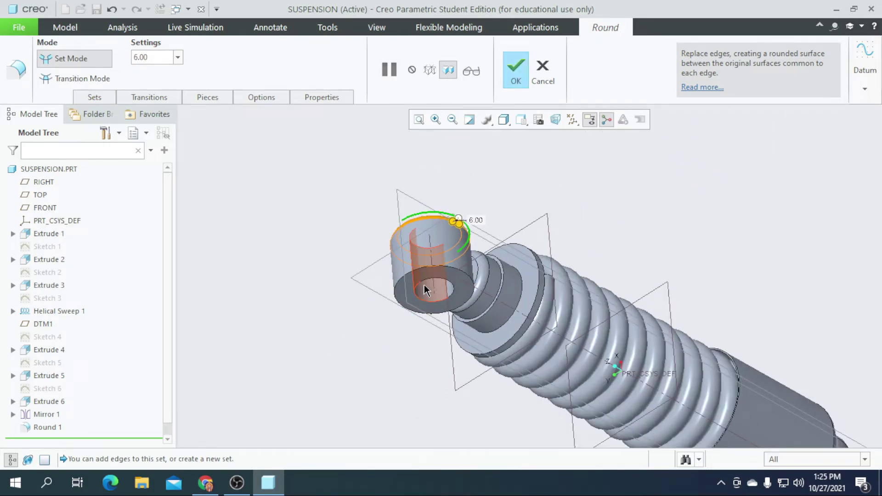
{"action": "left_click", "coordinate": [446, 270]}
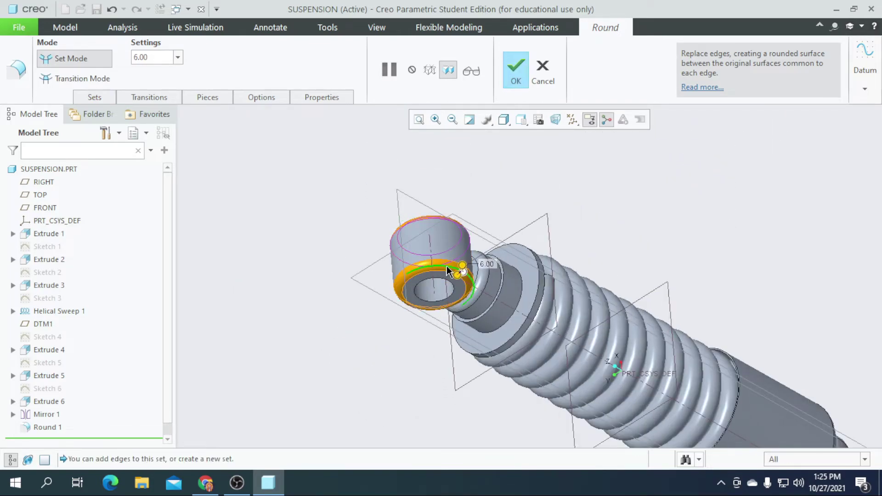
{"action": "left_click", "coordinate": [508, 64]}
{"action": "scroll", "coordinate": [341, 177], "scroll_direction": "down", "scroll_amount": 2}
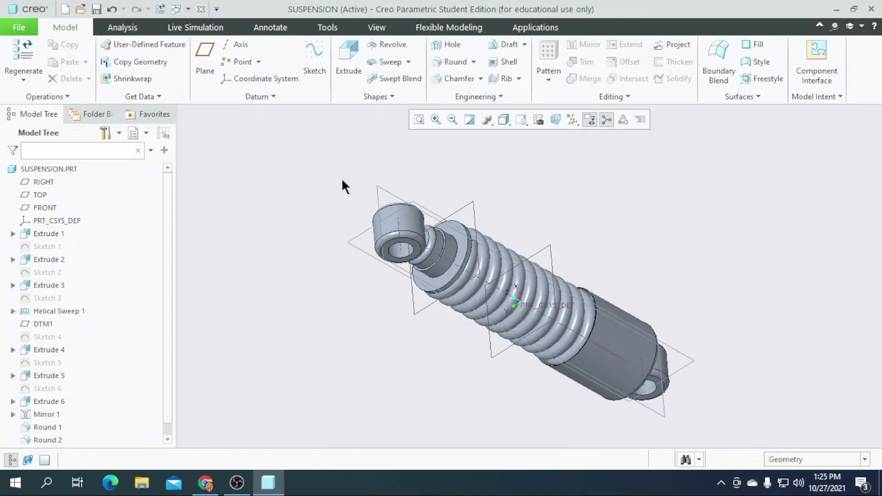
Hide all datum axes, points, coordinate systems and planes in the view
{"action": "middle_click_drag", "start_coordinate": [545, 201], "coordinate": [532, 286]}
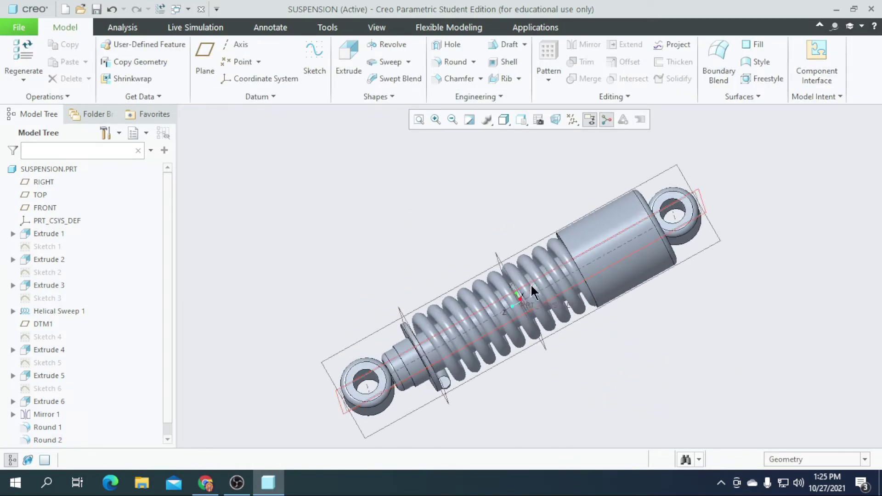
{"action": "left_click", "coordinate": [573, 123]}
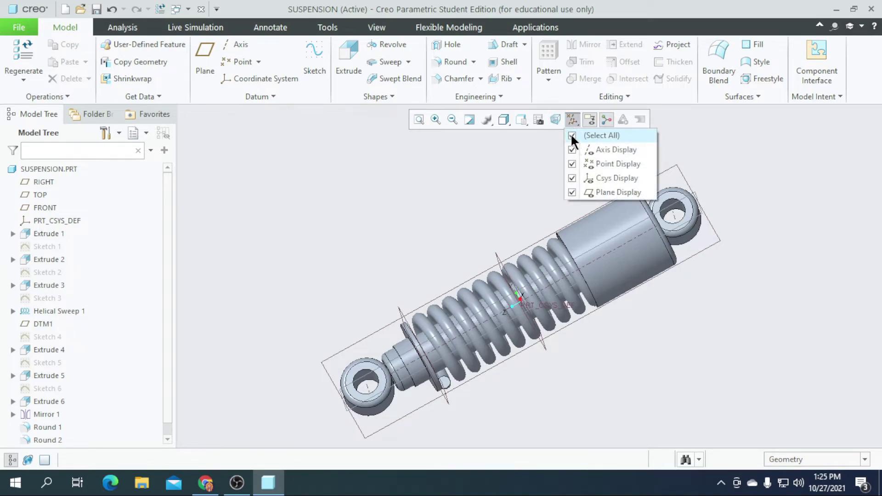
{"action": "left_click", "coordinate": [572, 136]}
{"action": "scroll", "coordinate": [501, 200], "scroll_direction": "up", "scroll_amount": 4}
{"action": "scroll", "coordinate": [508, 245], "scroll_direction": "down", "scroll_amount": 5}
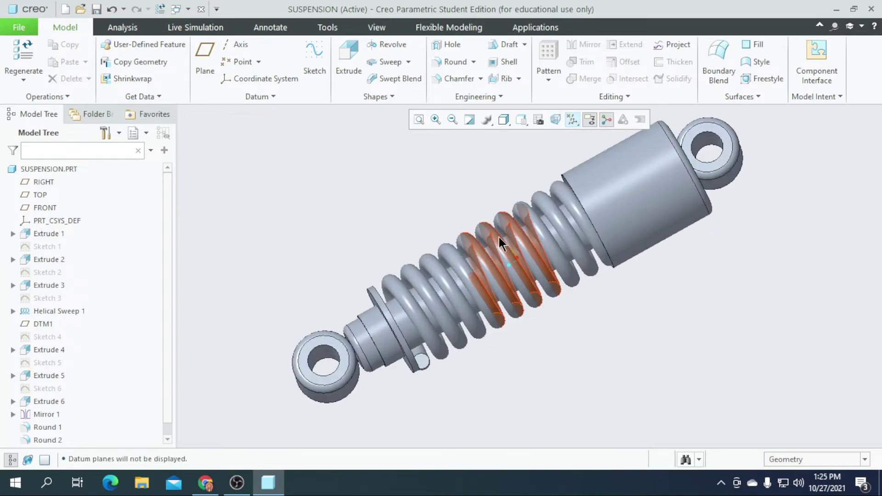
{"action": "middle_click_drag", "start_coordinate": [517, 300], "coordinate": [501, 295]}
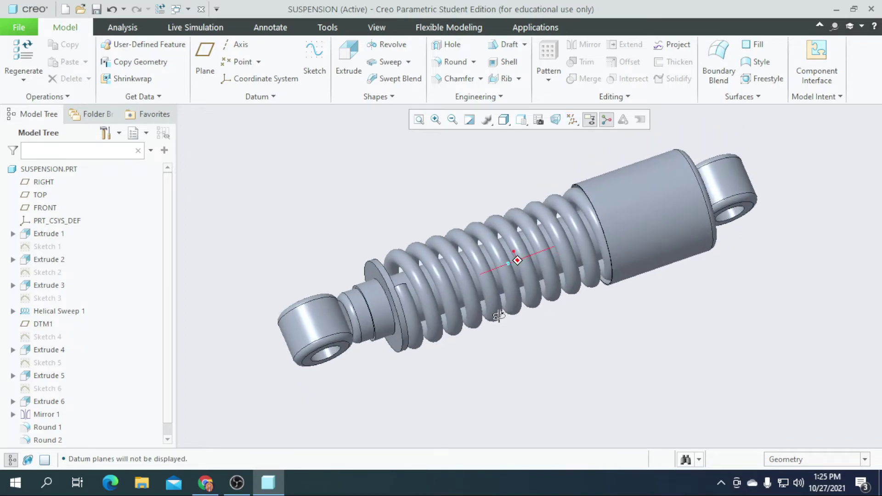
Create a new blue metal appearance based on ptc-metallic-blue
{"action": "left_click", "coordinate": [382, 27]}
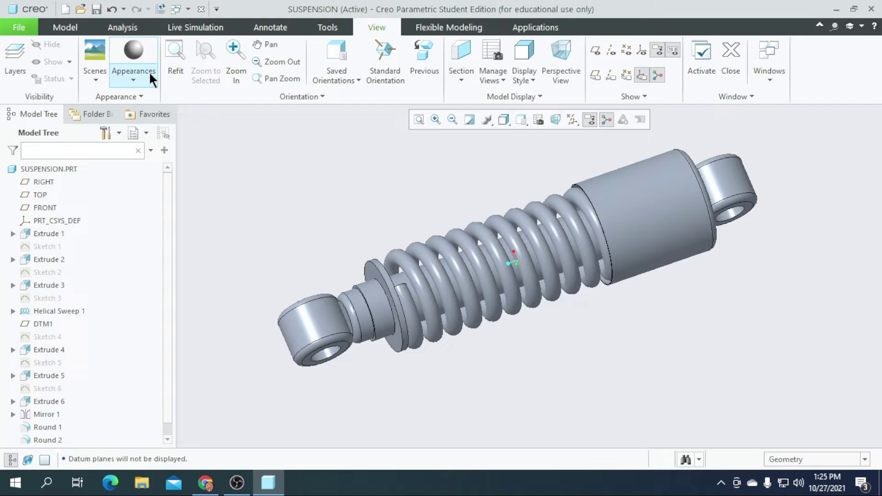
{"action": "left_click", "coordinate": [134, 78]}
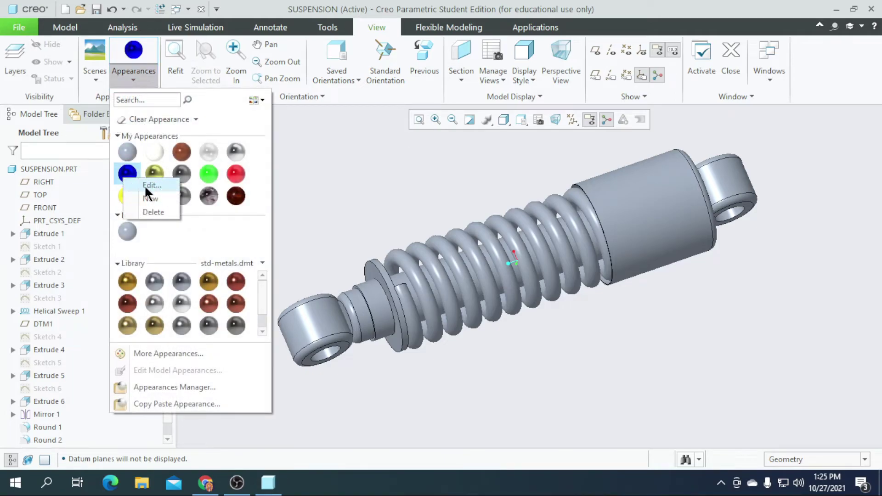
{"action": "left_click", "coordinate": [147, 185]}
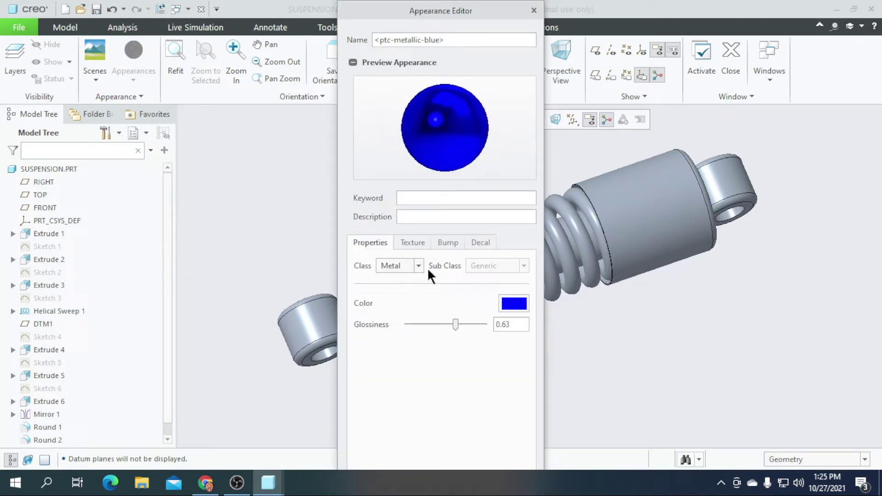
{"action": "left_click", "coordinate": [514, 304]}
{"action": "left_click", "coordinate": [774, 178]}
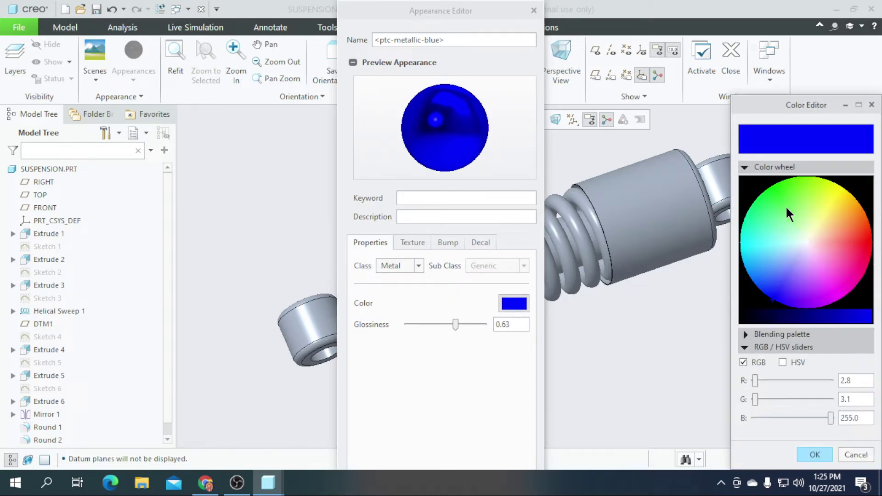
{"action": "left_click", "coordinate": [815, 455]}
{"action": "left_click", "coordinate": [530, 9]}
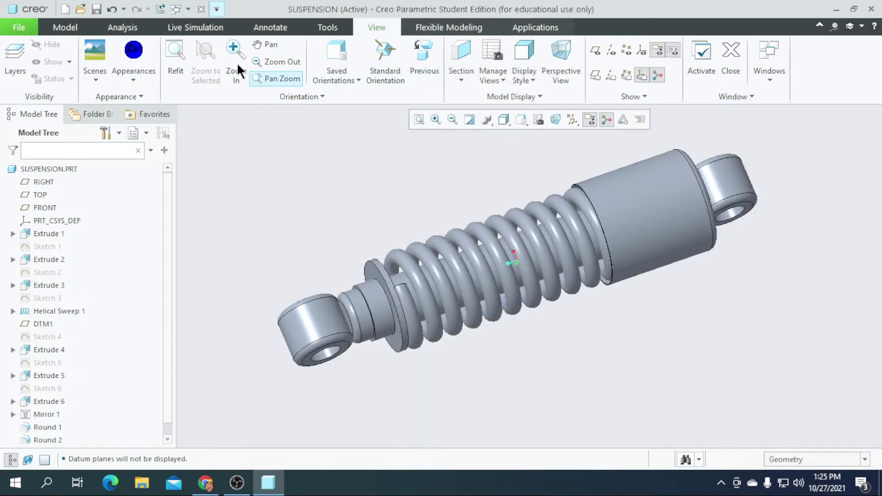
Apply the new blue appearance to all surfaces of the helical spring
{"action": "left_click", "coordinate": [137, 51]}
{"action": "scroll", "coordinate": [440, 344], "scroll_direction": "down", "scroll_amount": 3}
{"action": "scroll", "coordinate": [440, 344], "scroll_direction": "down", "scroll_amount": 2}
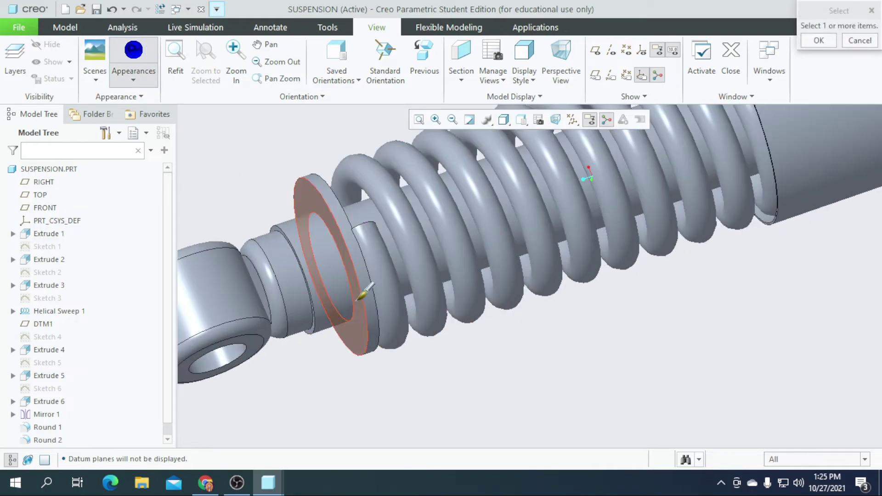
{"action": "left_click", "coordinate": [479, 288]}
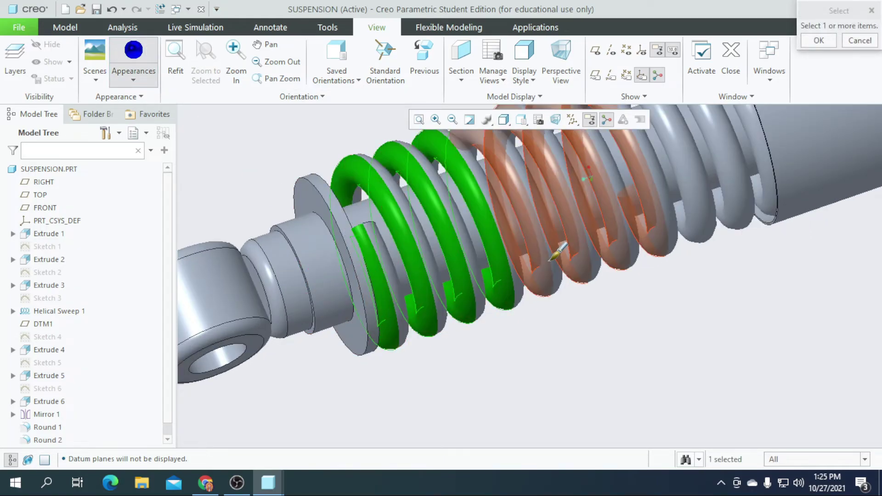
{"action": "left_click", "coordinate": [606, 241]}
{"action": "left_click", "coordinate": [685, 201]}
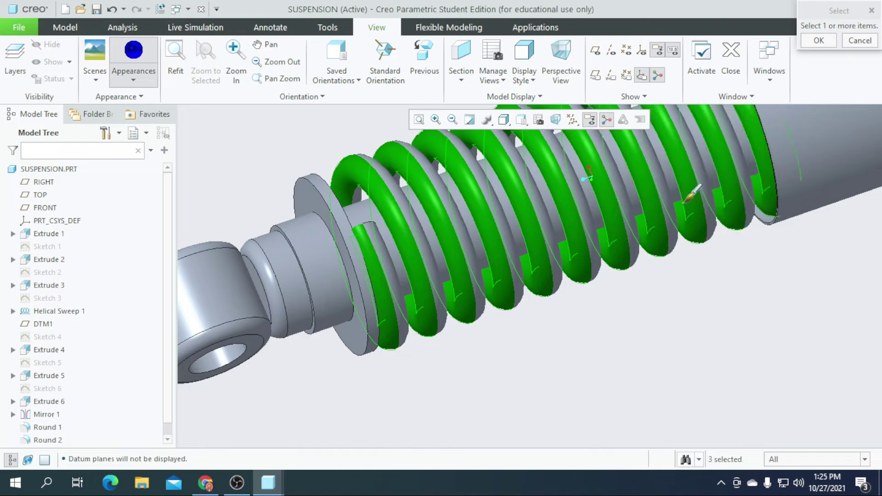
{"action": "left_click", "coordinate": [478, 263]}
{"action": "left_click", "coordinate": [477, 263]}
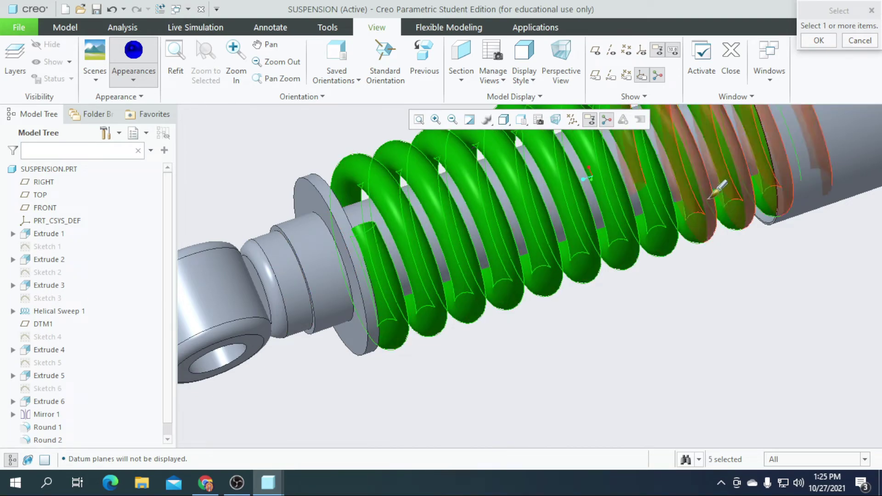
{"action": "left_click", "coordinate": [726, 186]}
{"action": "scroll", "coordinate": [726, 186], "scroll_direction": "down", "scroll_amount": 3}
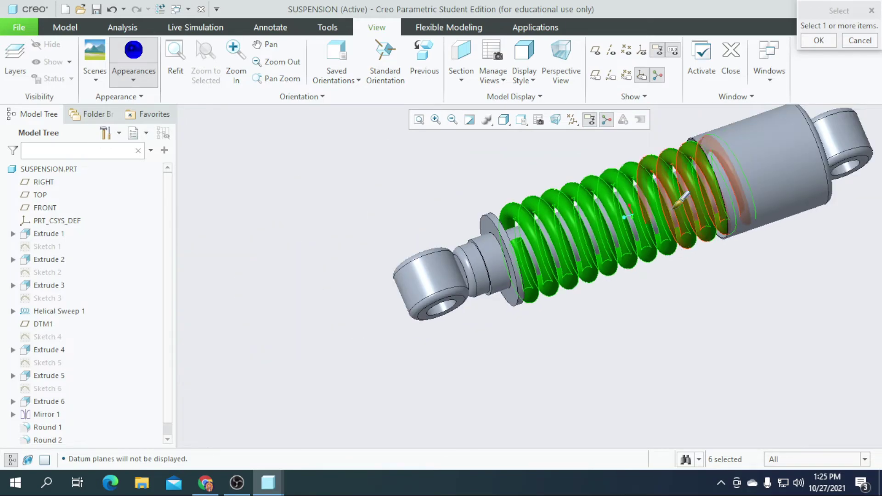
{"action": "left_click", "coordinate": [819, 40]}
Create a new appearance based on ptc-metallic-aluminium and change its color to dark grey
{"action": "scroll", "coordinate": [378, 314], "scroll_direction": "down", "scroll_amount": 2}
{"action": "scroll", "coordinate": [441, 317], "scroll_direction": "up", "scroll_amount": 3}
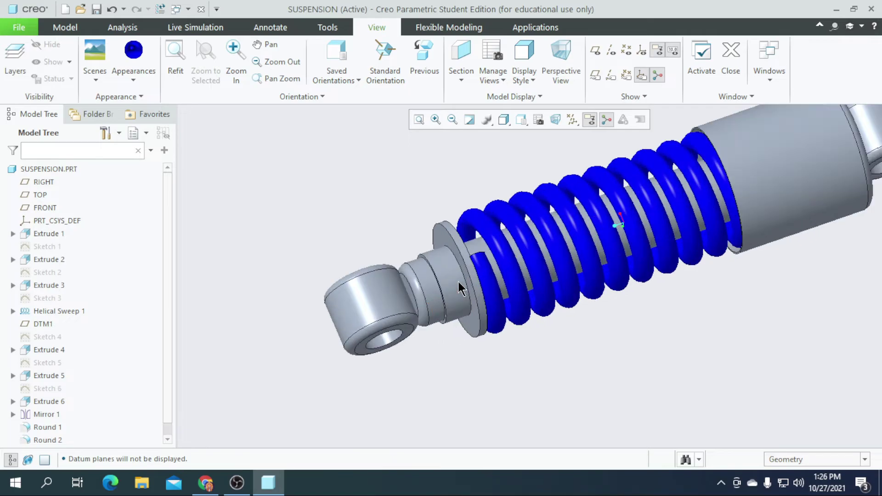
{"action": "left_click", "coordinate": [133, 81]}
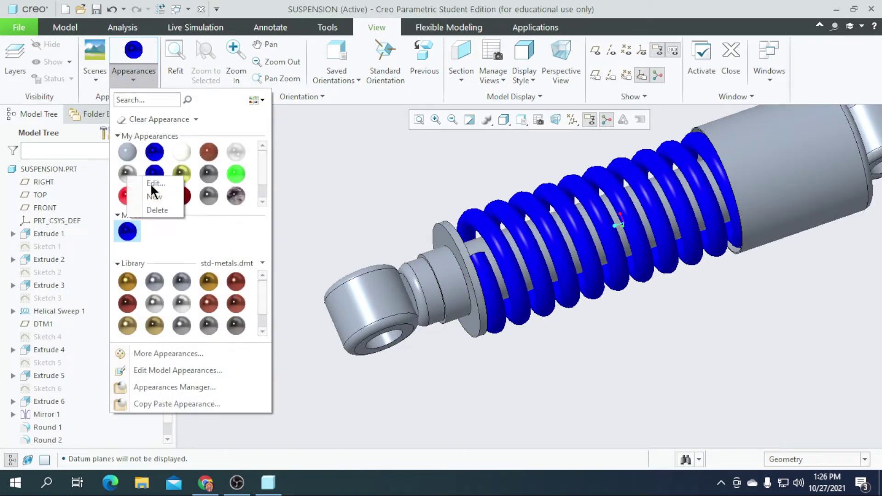
{"action": "left_click", "coordinate": [154, 197]}
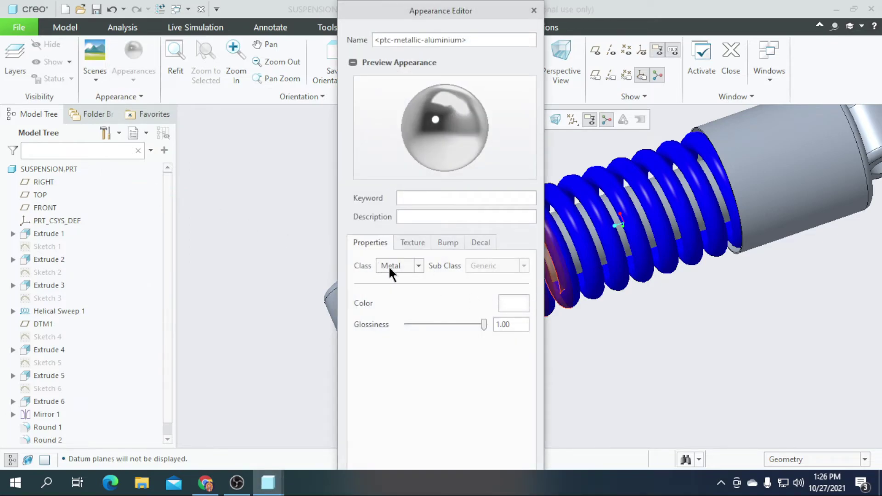
{"action": "left_click_drag", "start_coordinate": [807, 315], "coordinate": [774, 319]}
{"action": "left_click", "coordinate": [811, 455]}
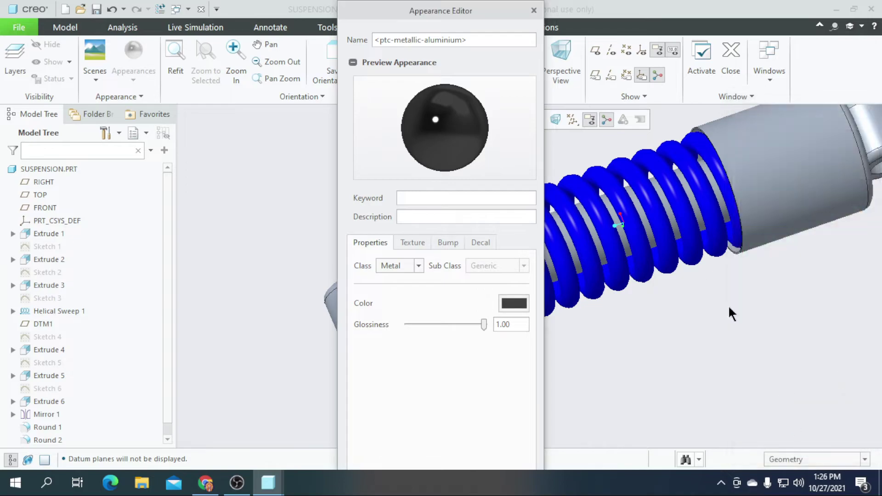
{"action": "left_click", "coordinate": [534, 10]}
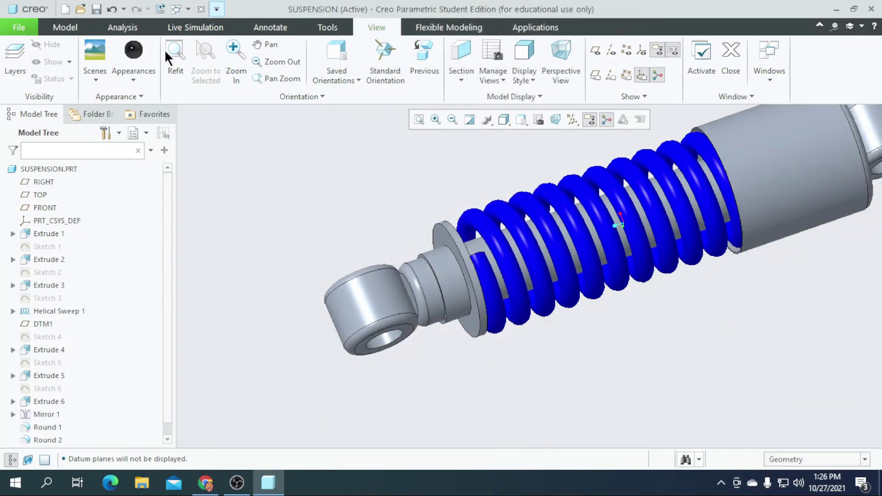
Apply the dark grey metal appearance to the whole part using the Part selection filter
{"action": "scroll", "coordinate": [276, 206], "scroll_direction": "up", "scroll_amount": 2}
{"action": "left_click", "coordinate": [866, 460]}
{"action": "left_click", "coordinate": [789, 442]}
{"action": "left_click", "coordinate": [636, 187]}
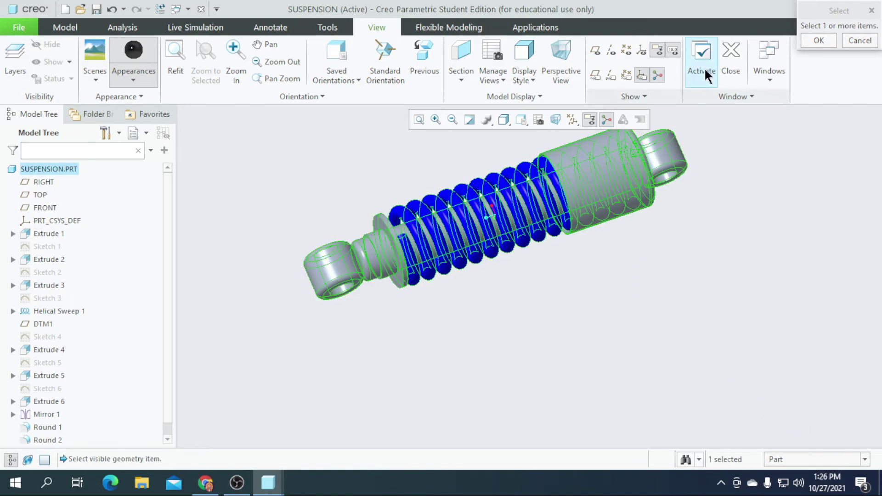
{"action": "left_click", "coordinate": [813, 39]}
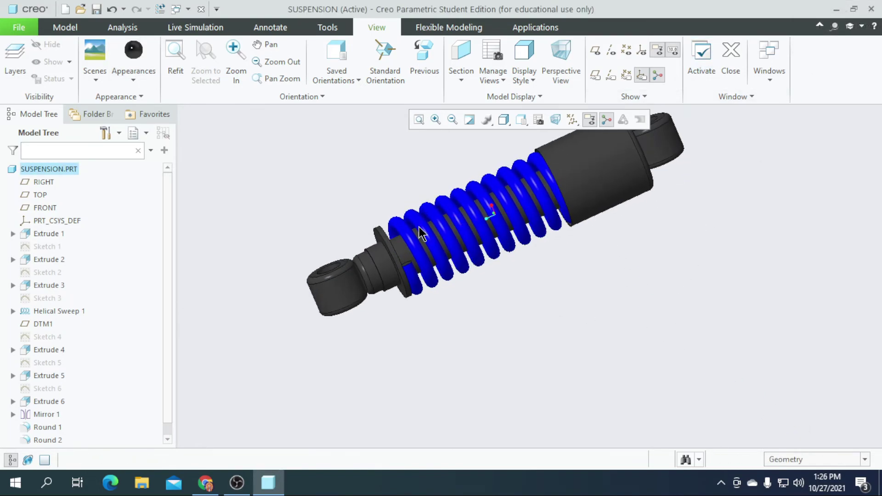
Apply the original silver ptc-metallic-aluminium appearance to both halves of the inner rod's cylindrical surface
{"action": "scroll", "coordinate": [439, 278], "scroll_direction": "down", "scroll_amount": 4}
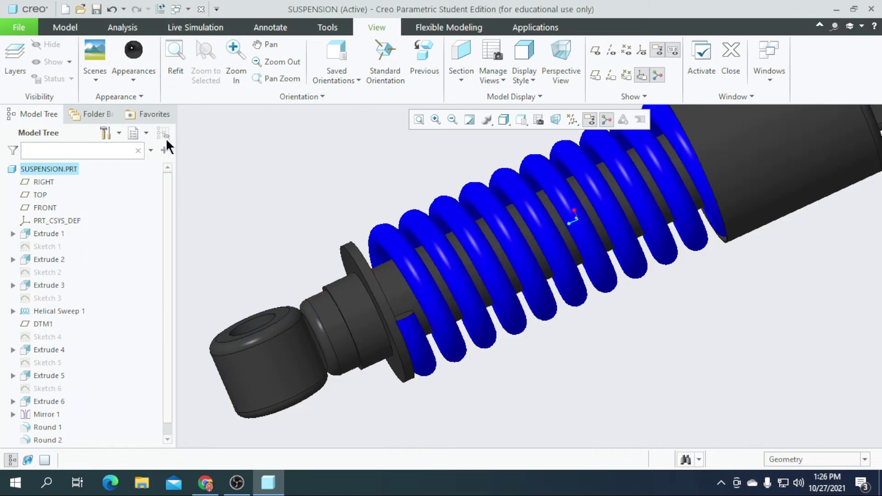
{"action": "left_click", "coordinate": [136, 82]}
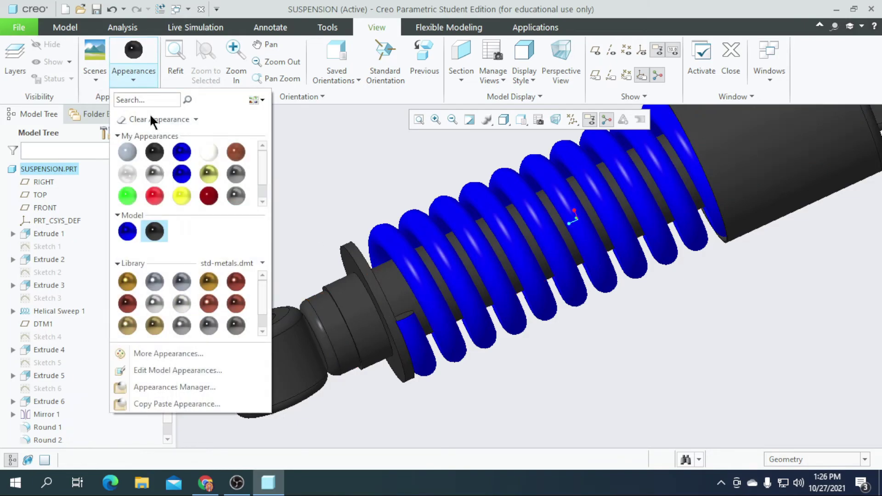
{"action": "left_click", "coordinate": [153, 173]}
{"action": "left_click", "coordinate": [403, 294]}
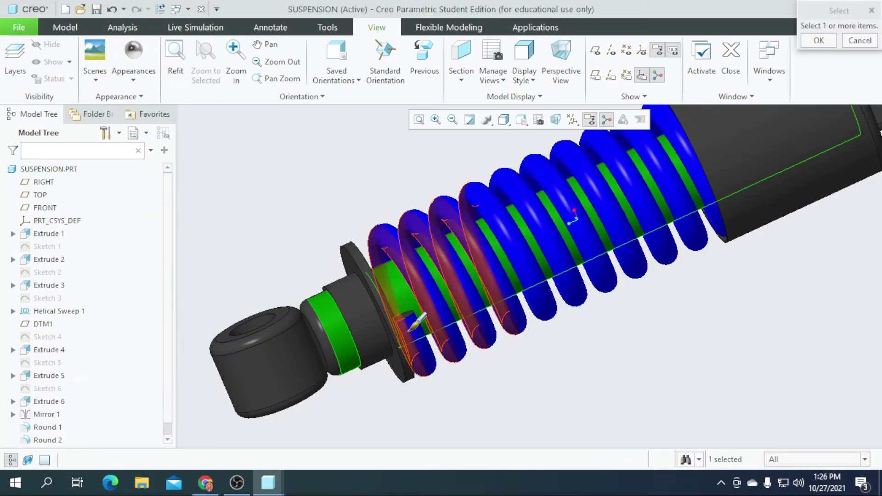
{"action": "scroll", "coordinate": [505, 409], "scroll_direction": "down", "scroll_amount": 5}
{"action": "middle_click_drag", "start_coordinate": [496, 409], "coordinate": [425, 322]}
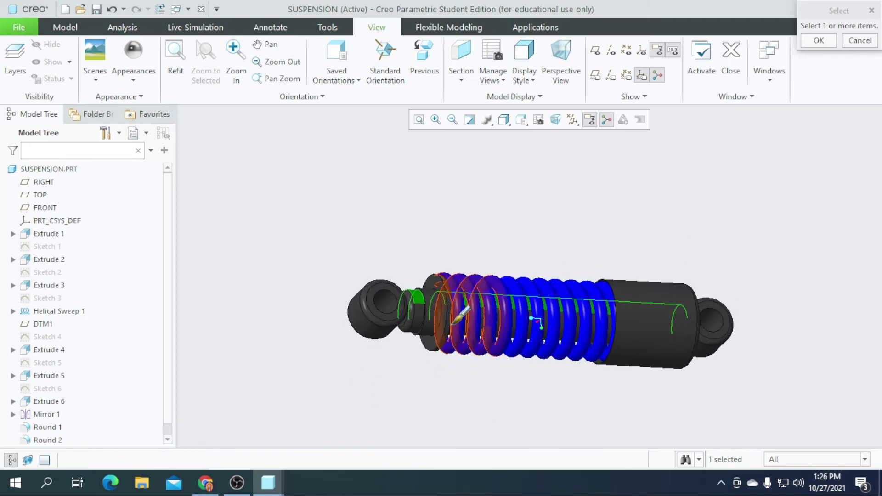
{"action": "scroll", "coordinate": [424, 317], "scroll_direction": "up", "scroll_amount": 5}
{"action": "left_click", "coordinate": [409, 317]}
{"action": "scroll", "coordinate": [408, 322], "scroll_direction": "down", "scroll_amount": 5}
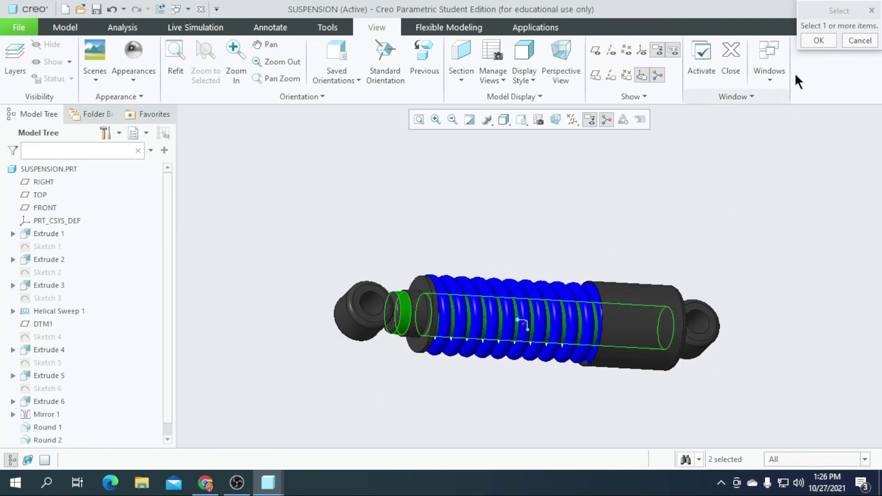
{"action": "left_click", "coordinate": [817, 40]}
Set the display style to Shading With Reflections and inspect the finished suspension from several angles
{"action": "middle_click_drag", "start_coordinate": [565, 246], "coordinate": [540, 319]}
{"action": "scroll", "coordinate": [473, 286], "scroll_direction": "down", "scroll_amount": 4}
{"action": "scroll", "coordinate": [464, 271], "scroll_direction": "up", "scroll_amount": 4}
{"action": "middle_click_drag", "start_coordinate": [448, 260], "coordinate": [486, 341]}
{"action": "scroll", "coordinate": [415, 281], "scroll_direction": "down", "scroll_amount": 3}
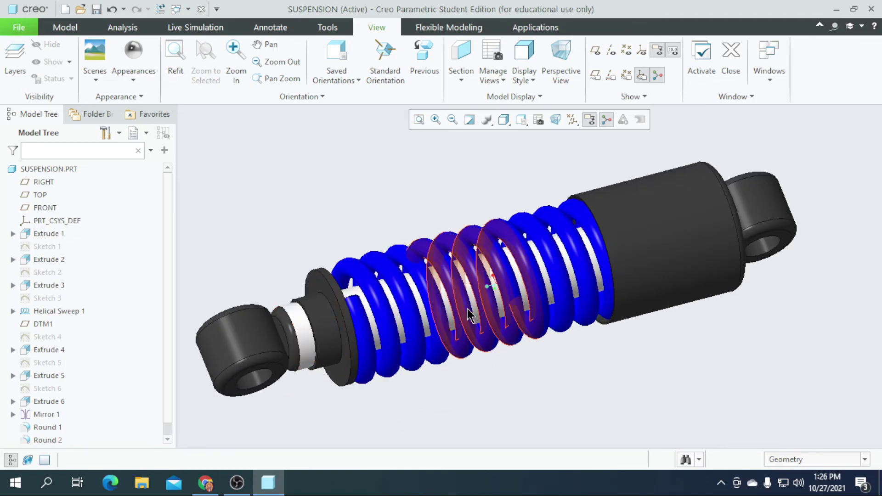
{"action": "left_click", "coordinate": [504, 119]}
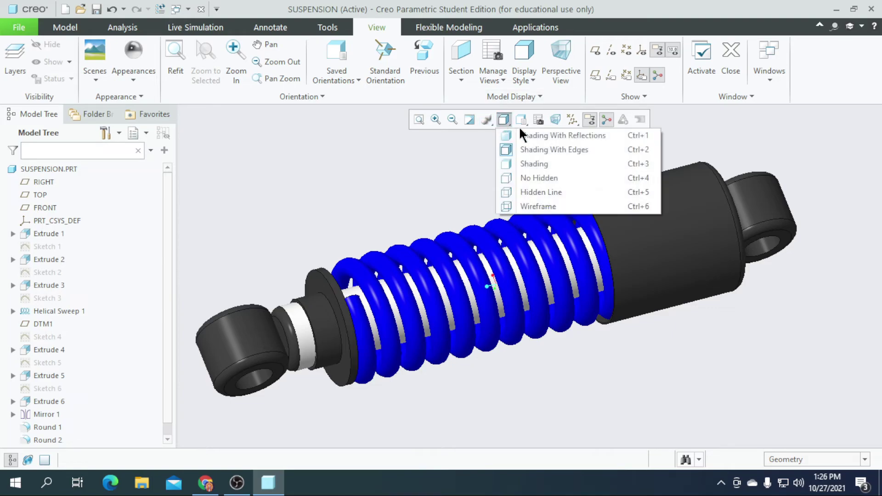
{"action": "left_click", "coordinate": [523, 135]}
{"action": "scroll", "coordinate": [553, 343], "scroll_direction": "down", "scroll_amount": 2}
{"action": "middle_click_drag", "start_coordinate": [555, 352], "coordinate": [515, 214]}
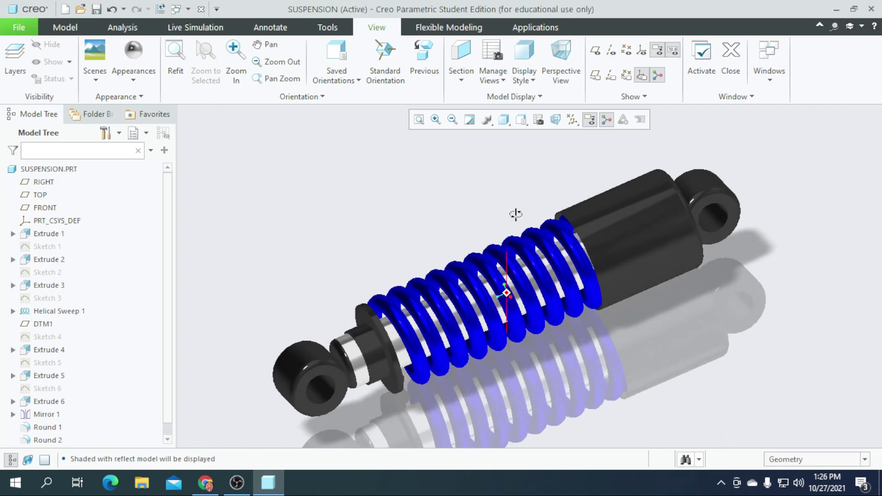
{"action": "scroll", "coordinate": [523, 225], "scroll_direction": "up", "scroll_amount": 2}
{"action": "scroll", "coordinate": [504, 261], "scroll_direction": "down", "scroll_amount": 2}
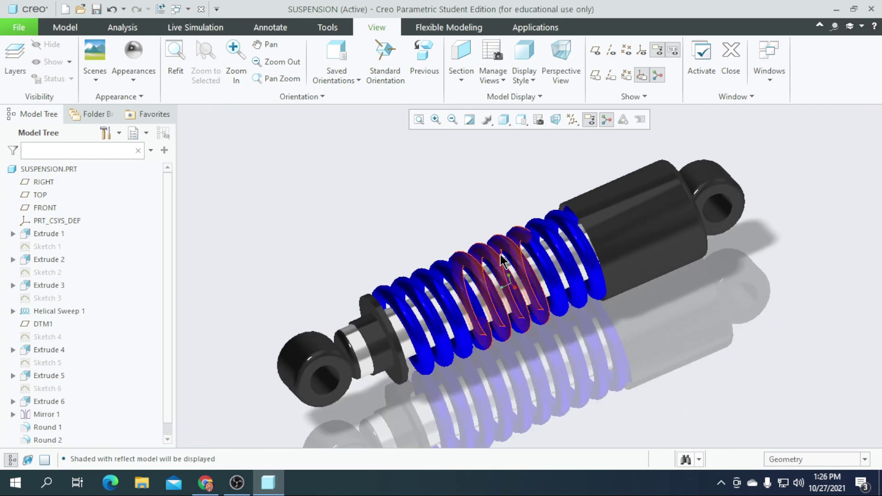